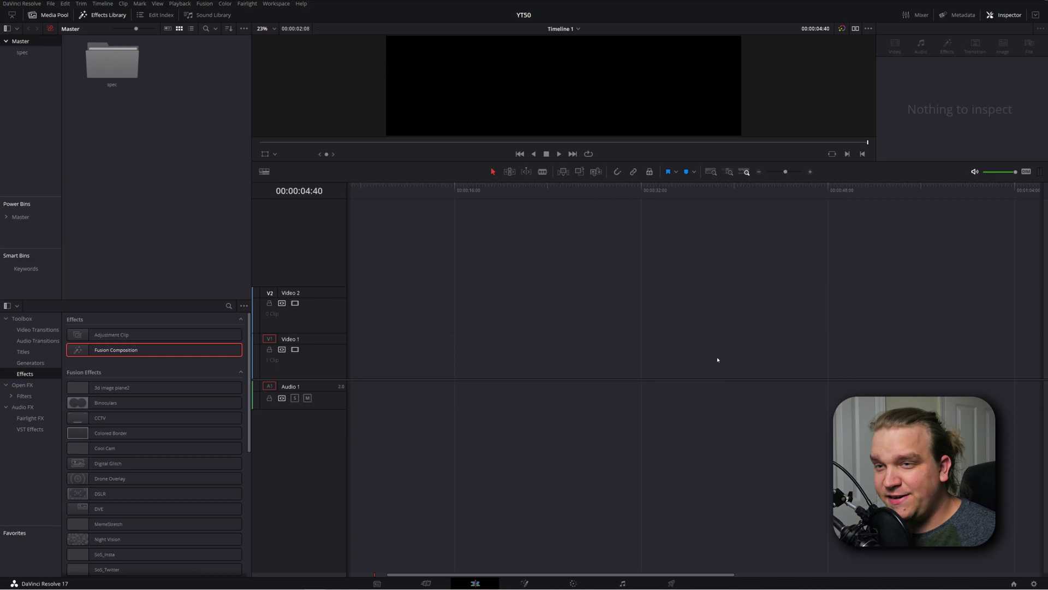
Make a new timeline 'OBS transition' with a custom 3840x1080 resolution at 60 fps
right_click(160, 198)
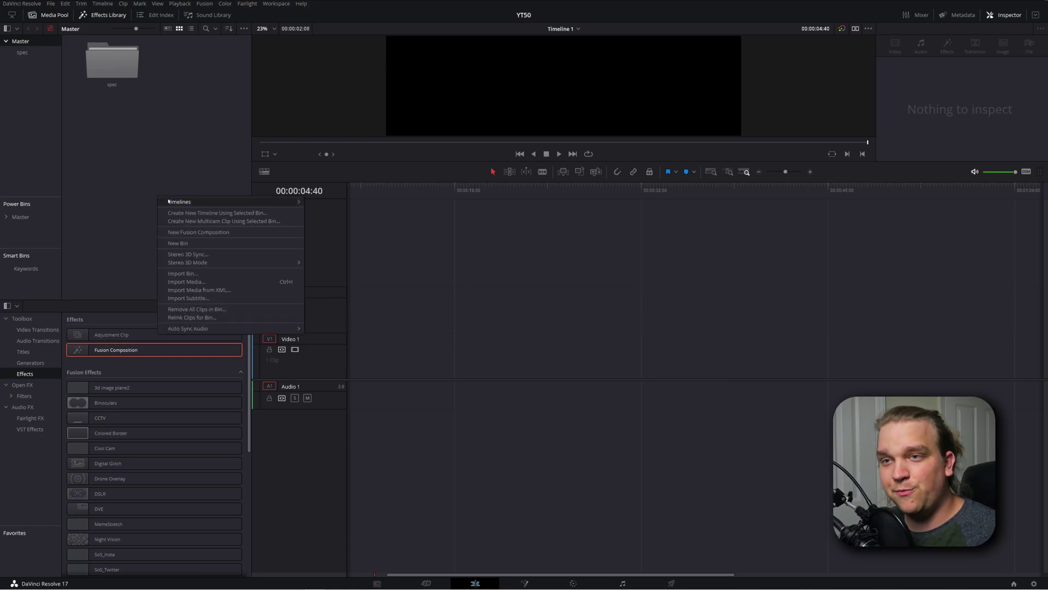
mouse_move(171, 202)
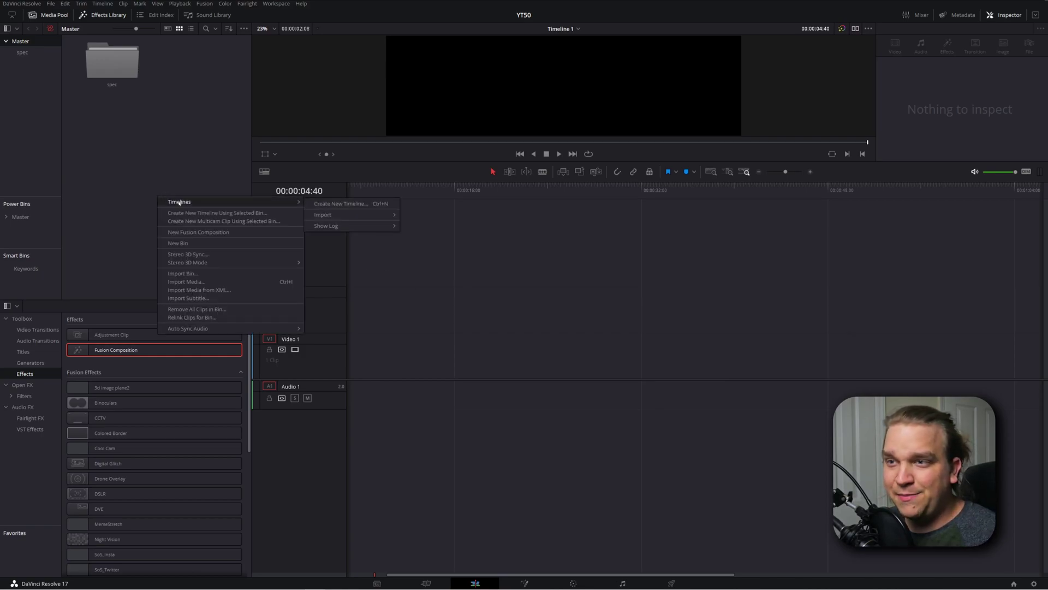
left_click(342, 204)
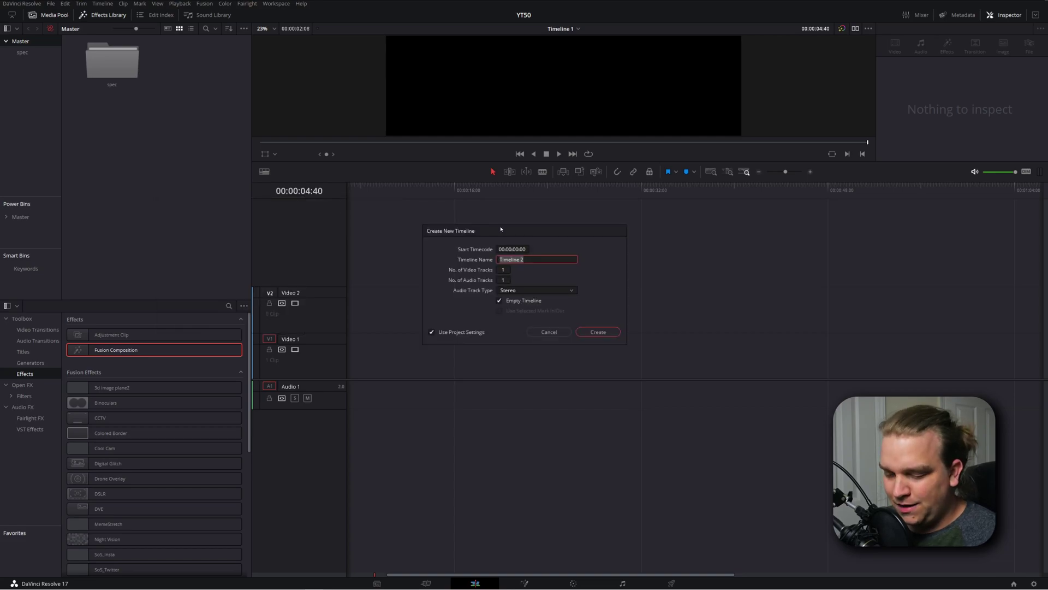
type("OBS transition")
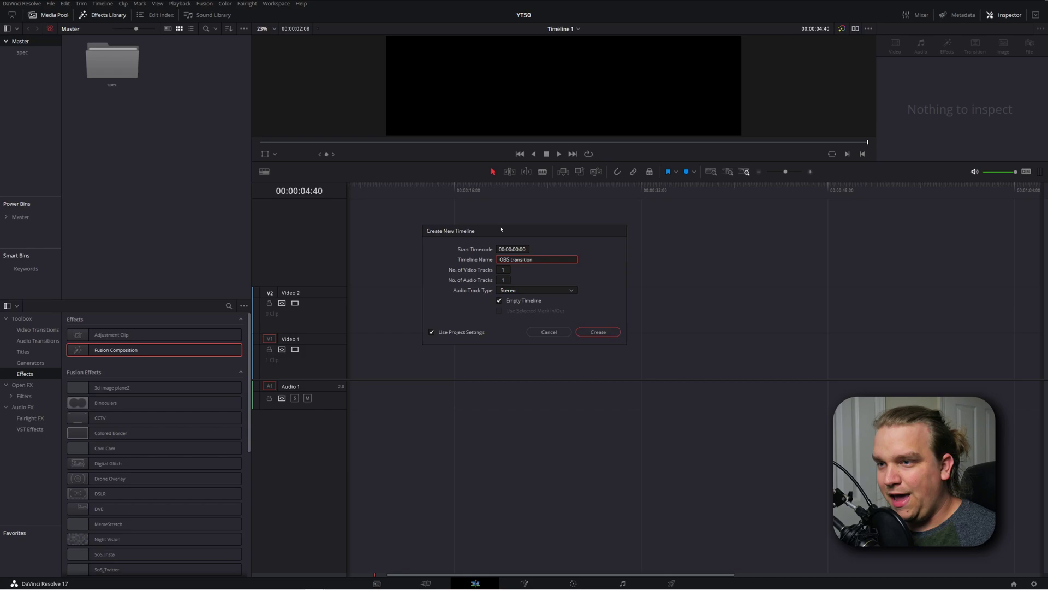
left_click(467, 332)
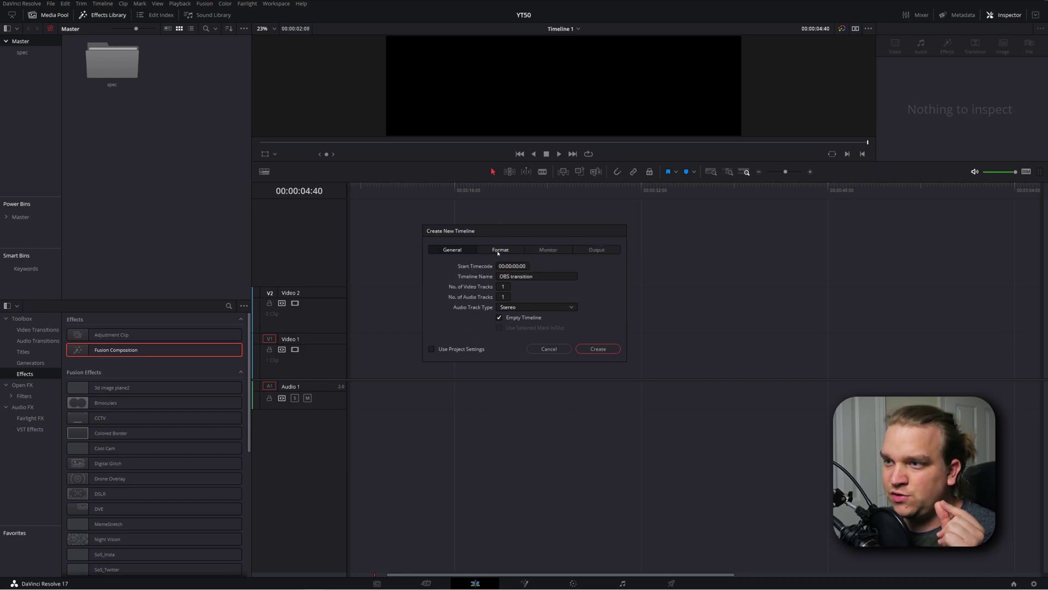
left_click(498, 251)
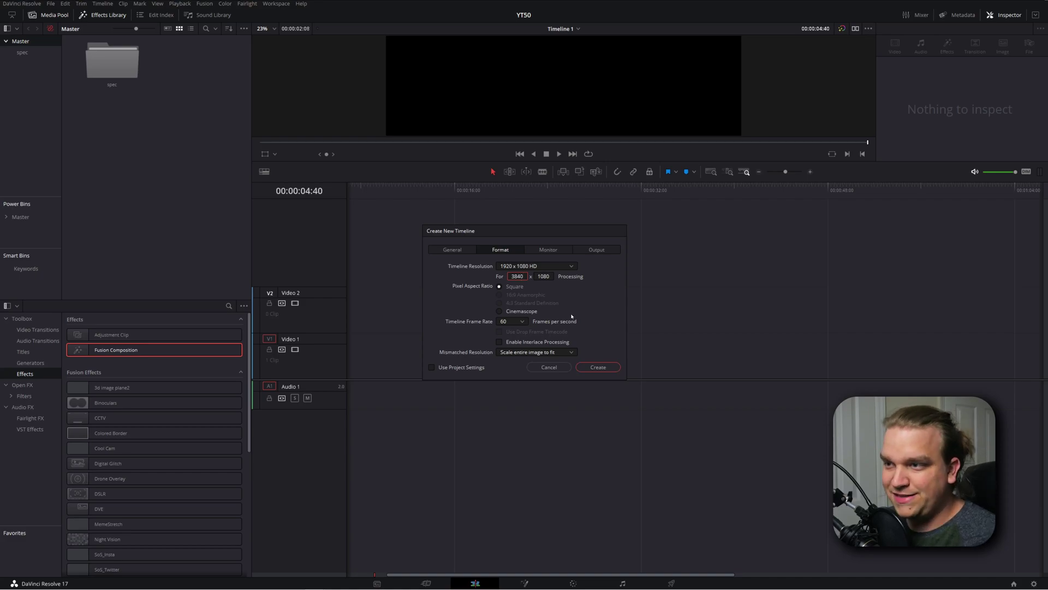
left_click(597, 367)
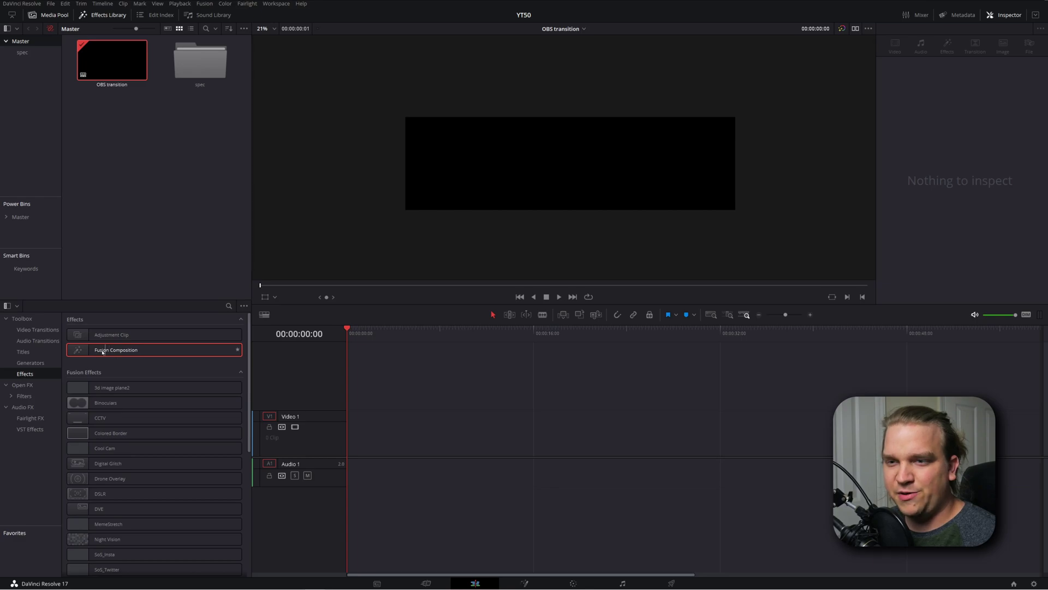
Drop a Fusion Composition clip at the start of Video 1 and play it back
left_click_drag(101, 353, 369, 437)
key("space")
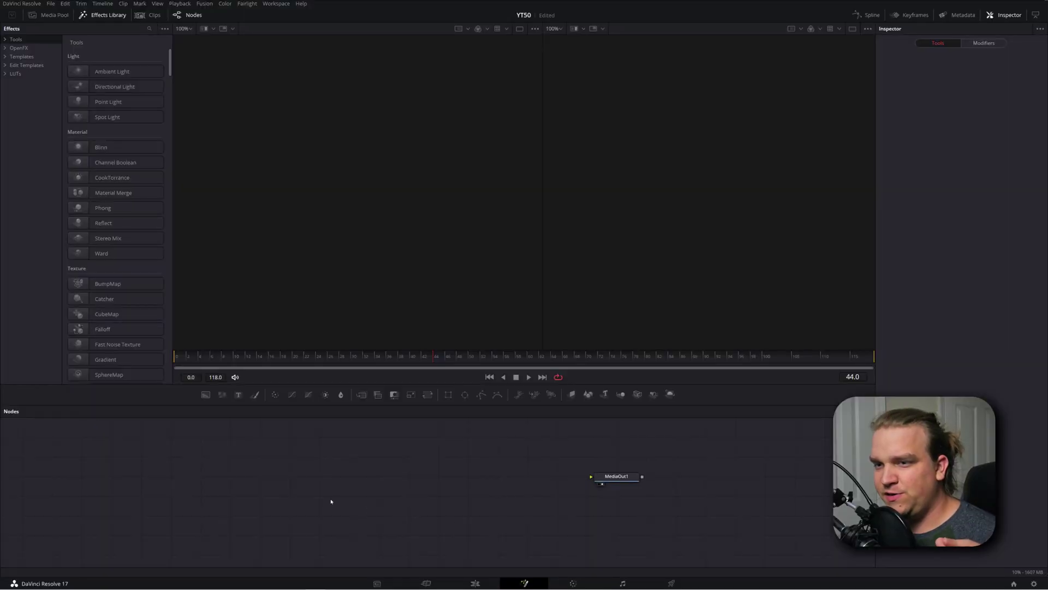
Add a Background node, show it in viewer 1, and move it left in the node graph
left_click(205, 395)
left_click_drag(377, 469, 305, 476)
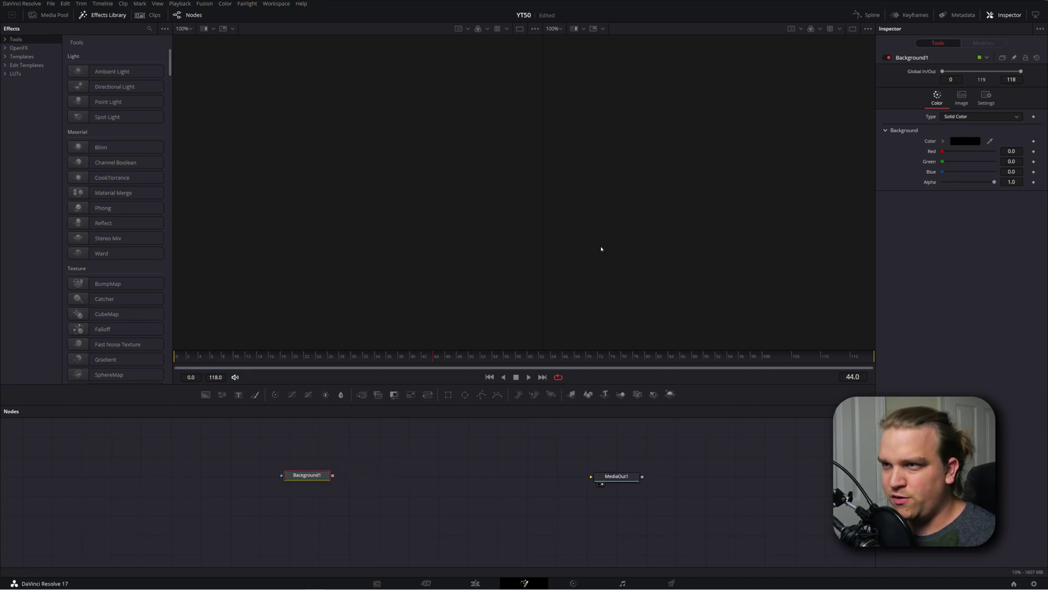
key("1")
scroll(417, 284, "down", 3)
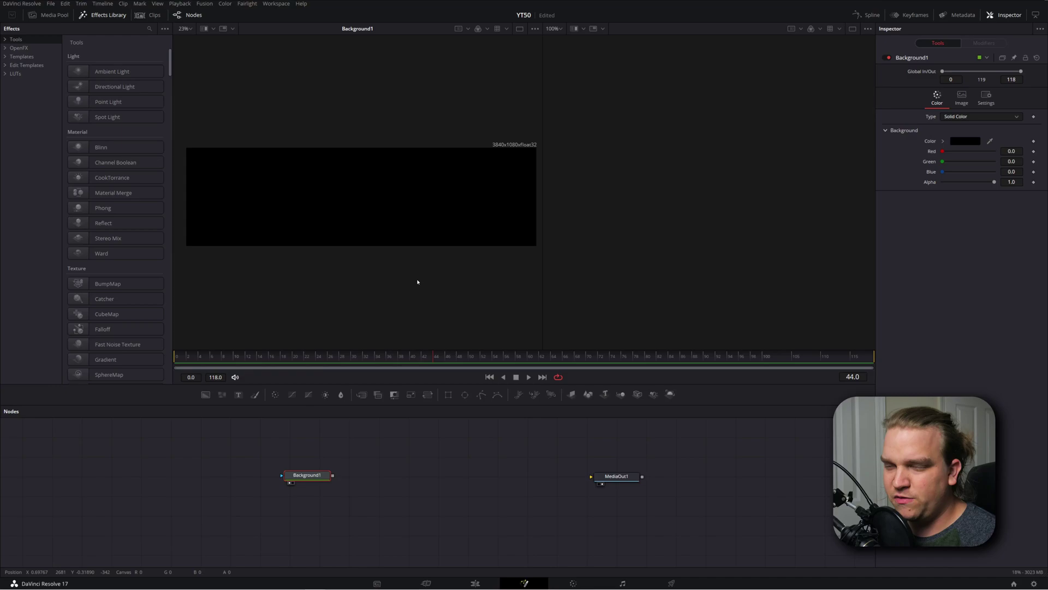
scroll(390, 328, "up", 1)
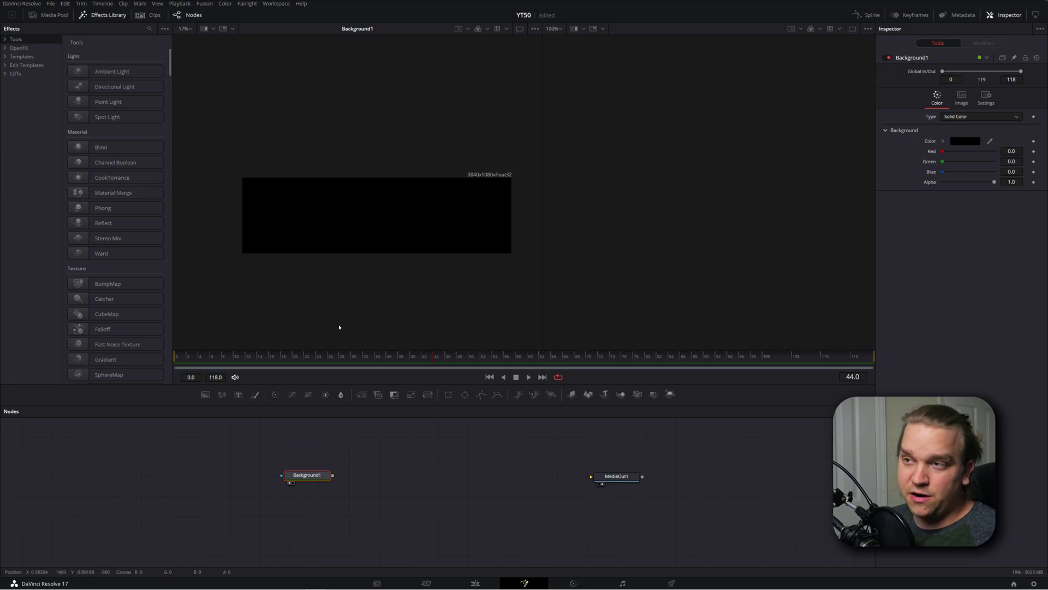
left_click_drag(306, 471, 287, 476)
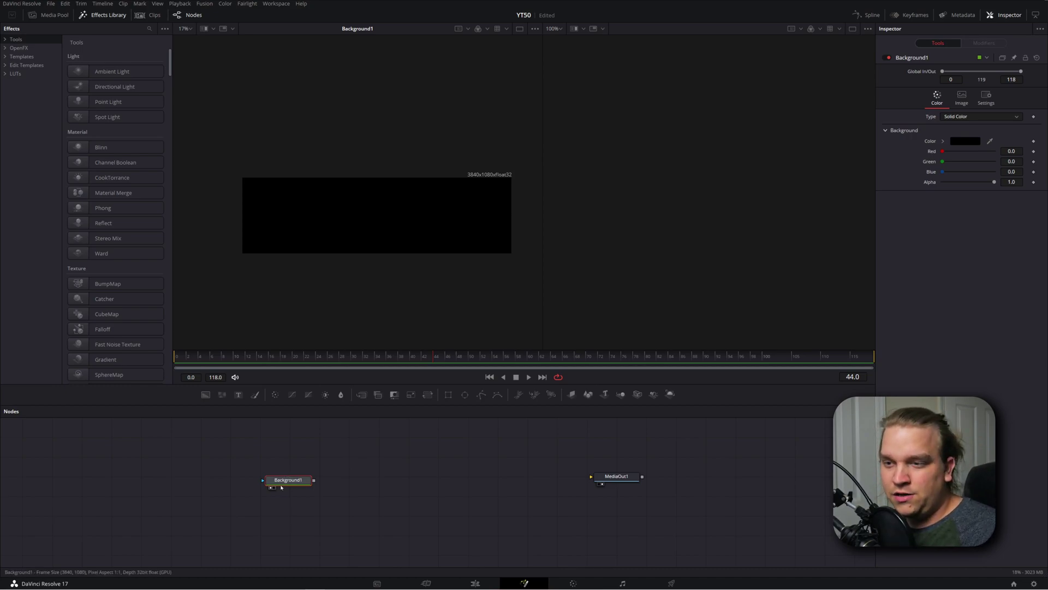
left_click_drag(283, 484, 261, 484)
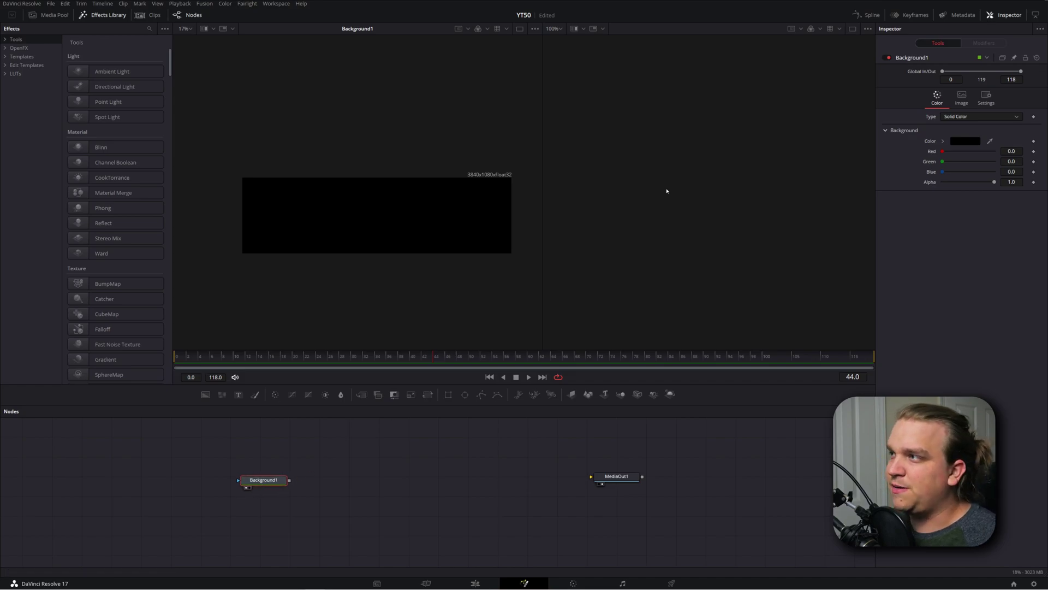
Turn off Auto Resolution, set Width to 1920, and drag the background's Alpha to 0
left_click(962, 99)
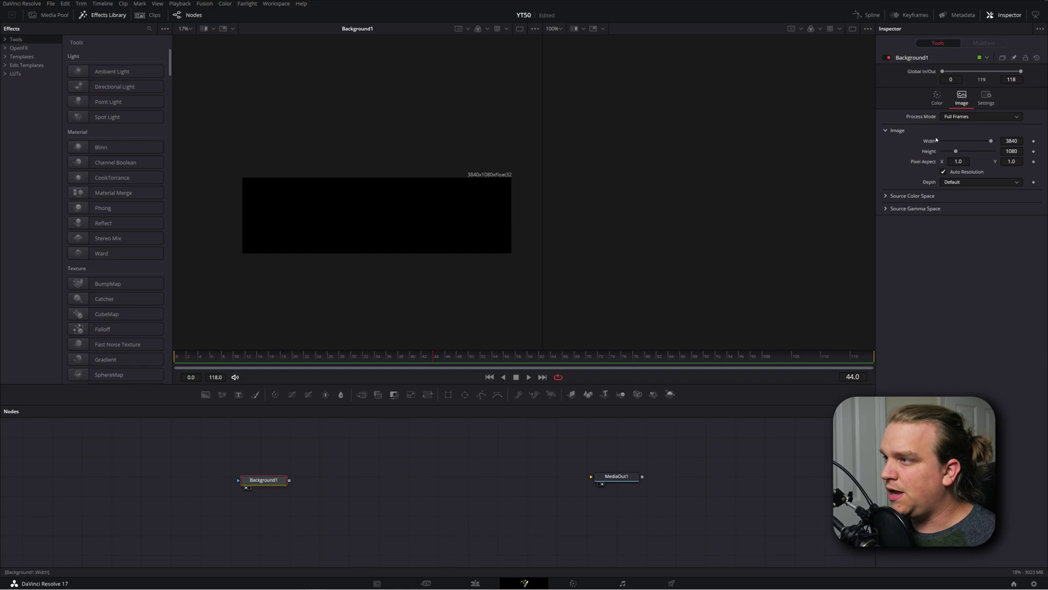
left_click(943, 172)
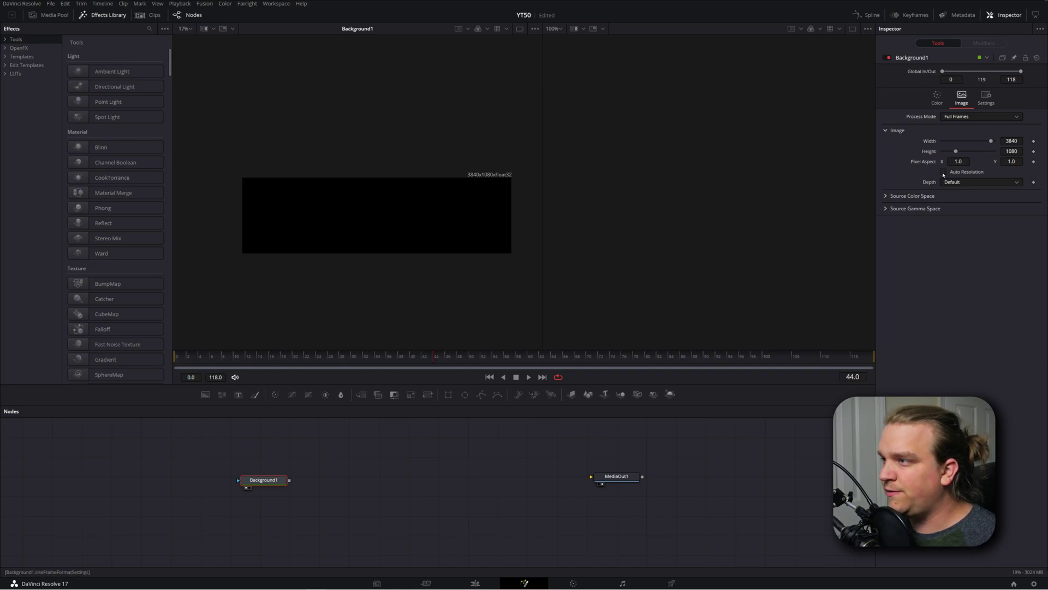
left_click(1012, 141)
type("1")
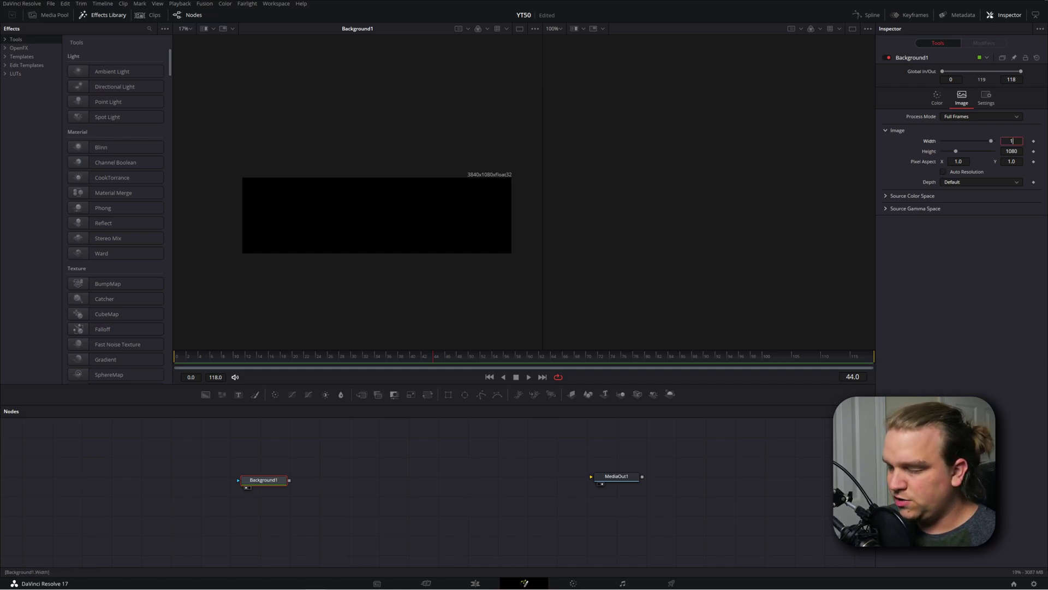
type("920")
key("Return")
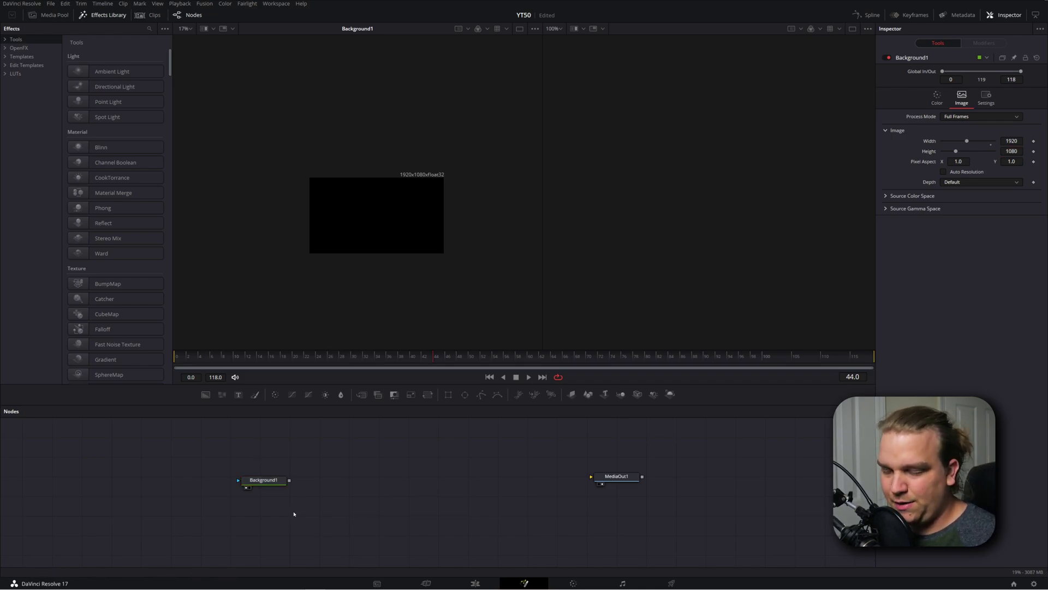
scroll(317, 516, "right", 1)
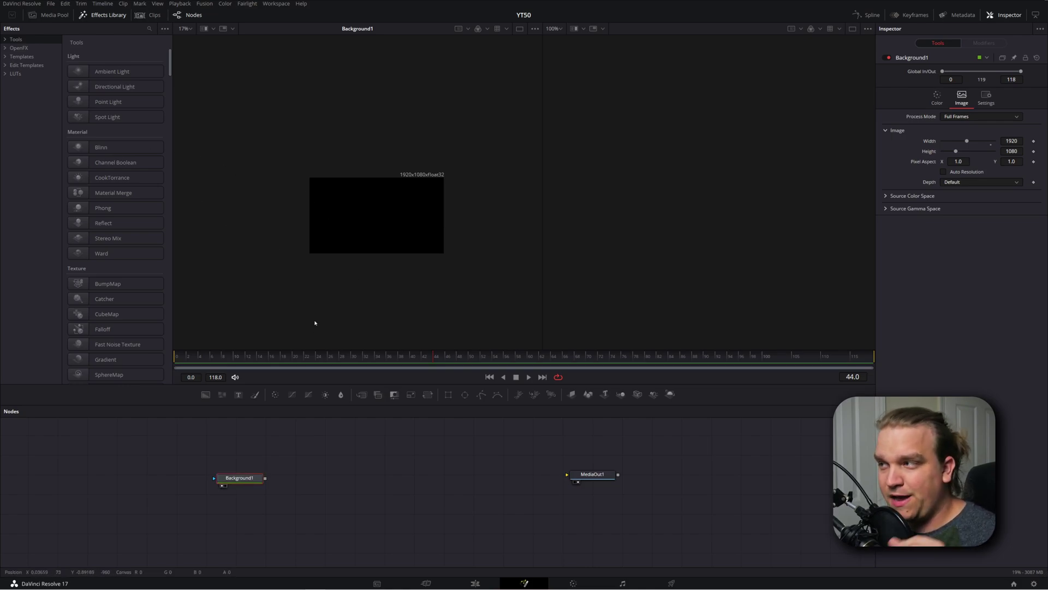
left_click(937, 99)
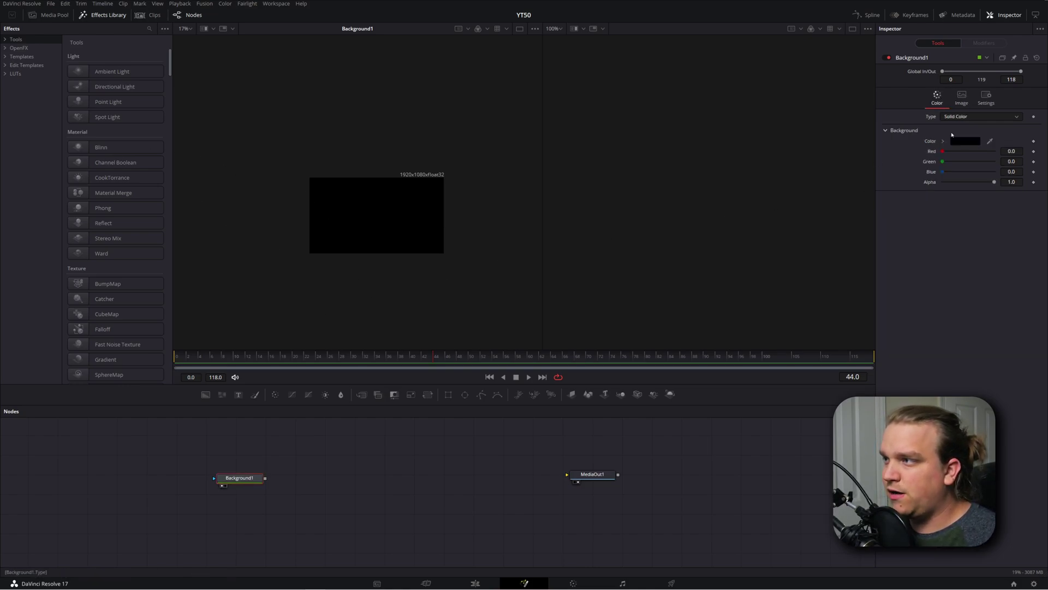
left_click_drag(994, 182, 940, 183)
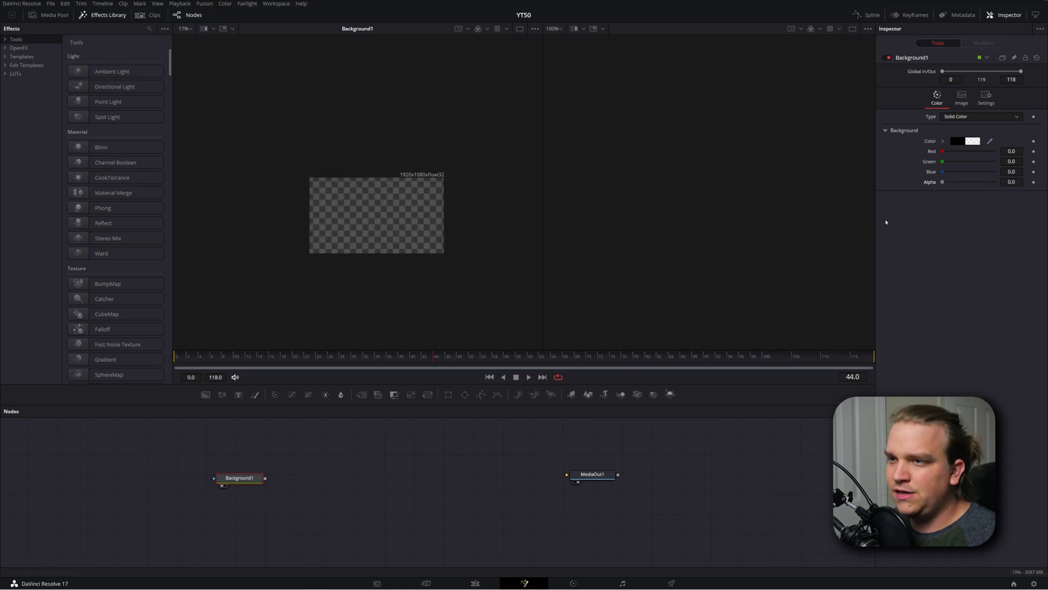
scroll(331, 214, "up", 4)
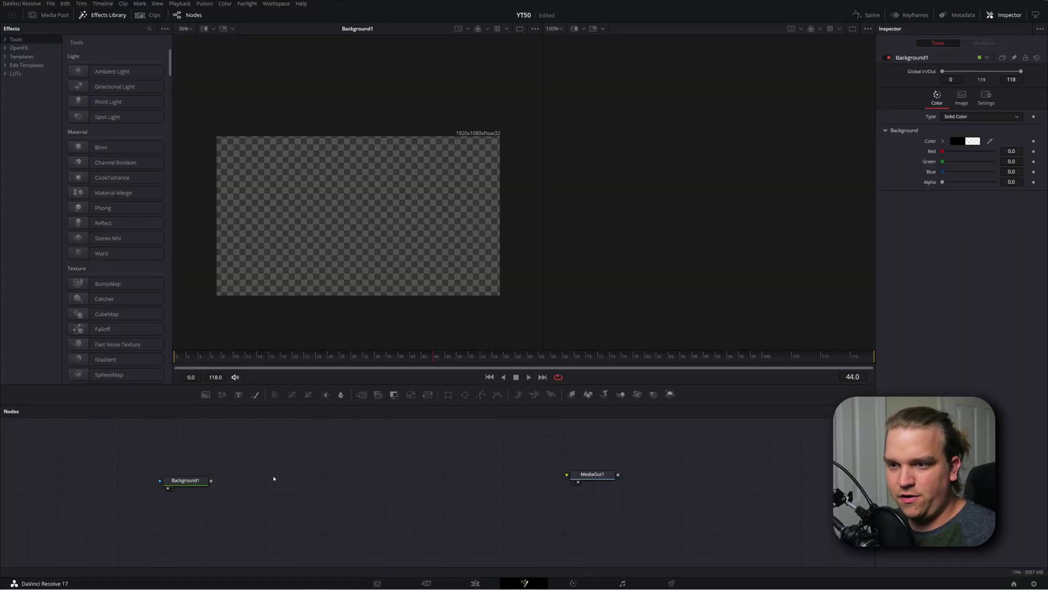
Paste a copy of Background1, make it opaque white, and mask it with an ellipse
key("ctrl+v")
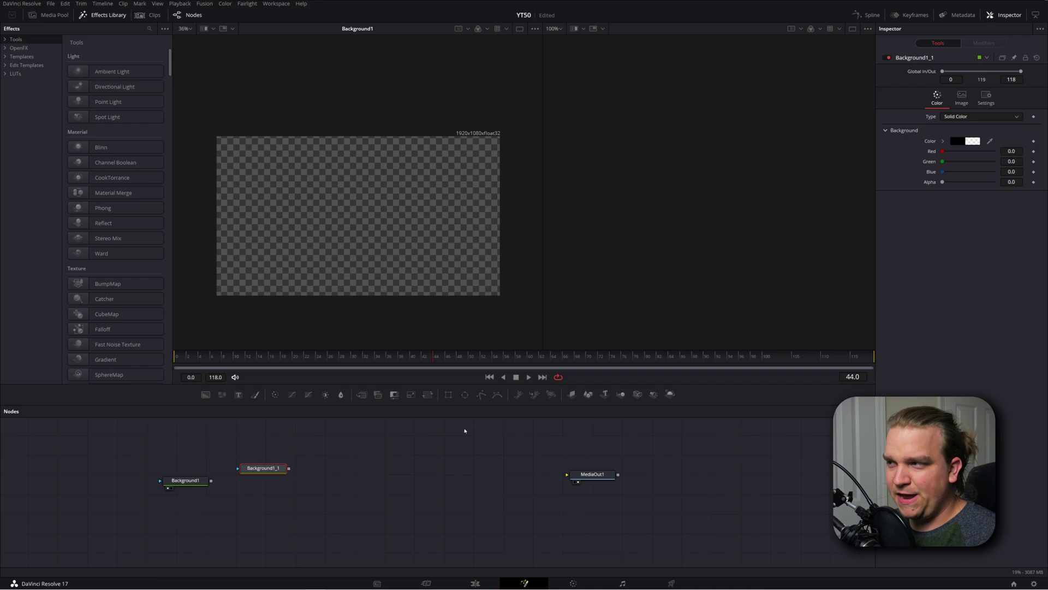
left_click_drag(942, 161, 994, 151)
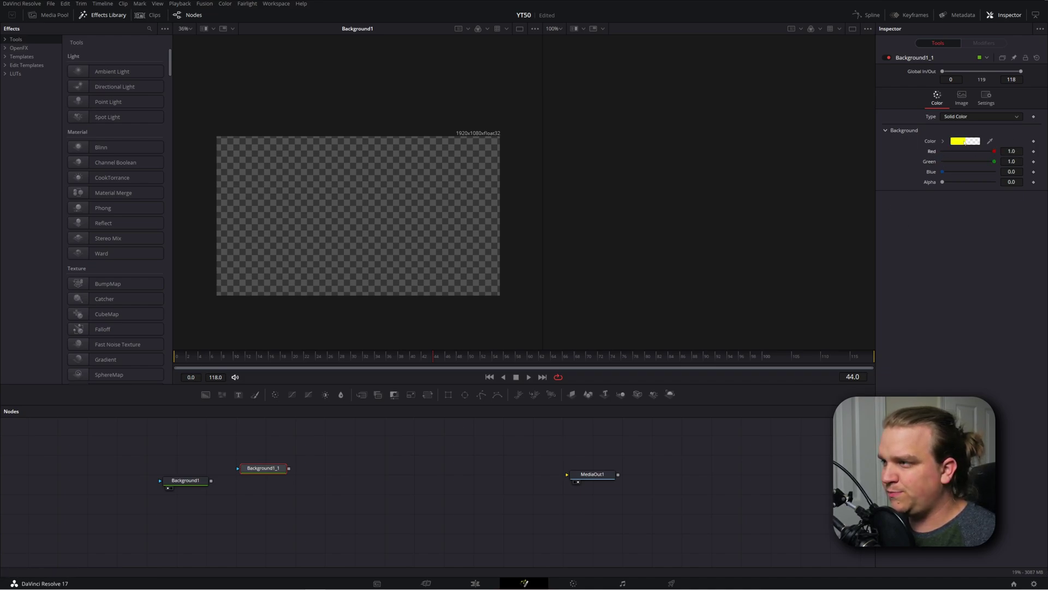
left_click_drag(943, 172, 995, 182)
key("1")
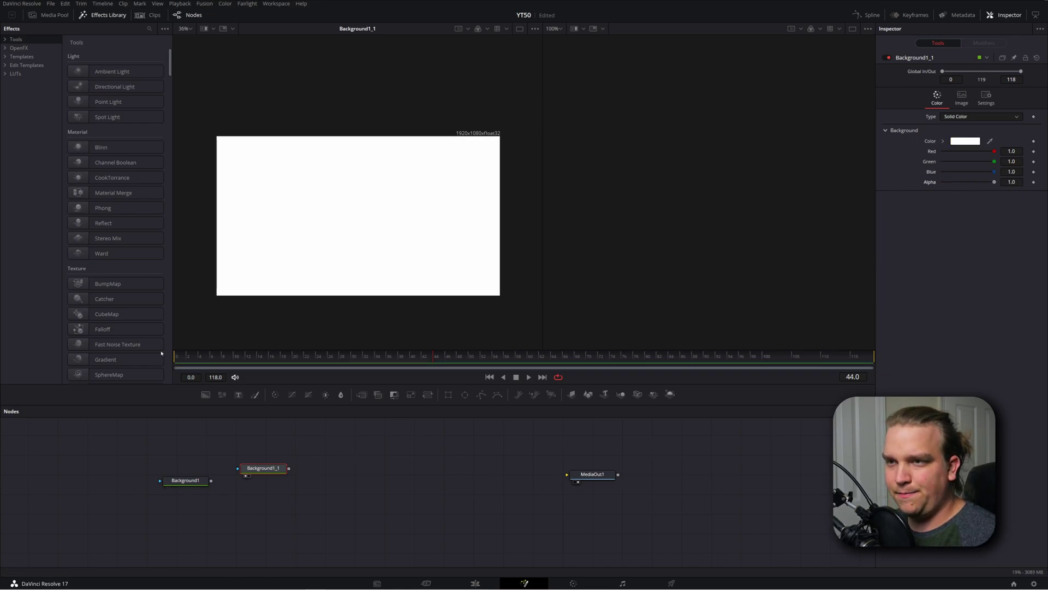
left_click(465, 394)
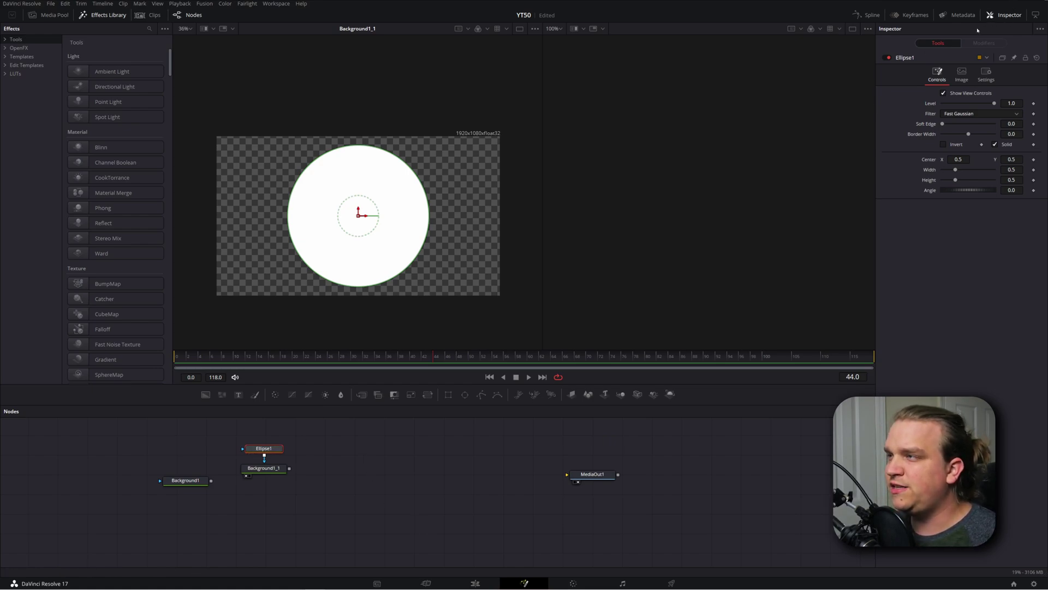
Untick Solid on Ellipse1, set Border Width to about 0.0109, and keep Width at 0.5
left_click(994, 146)
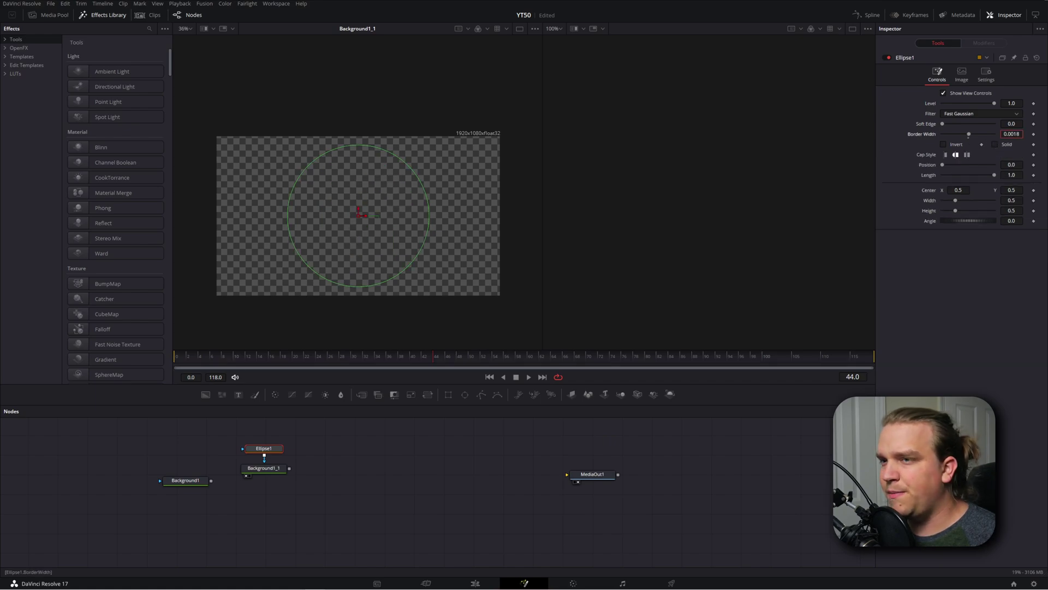
left_click_drag(968, 134, 970, 133)
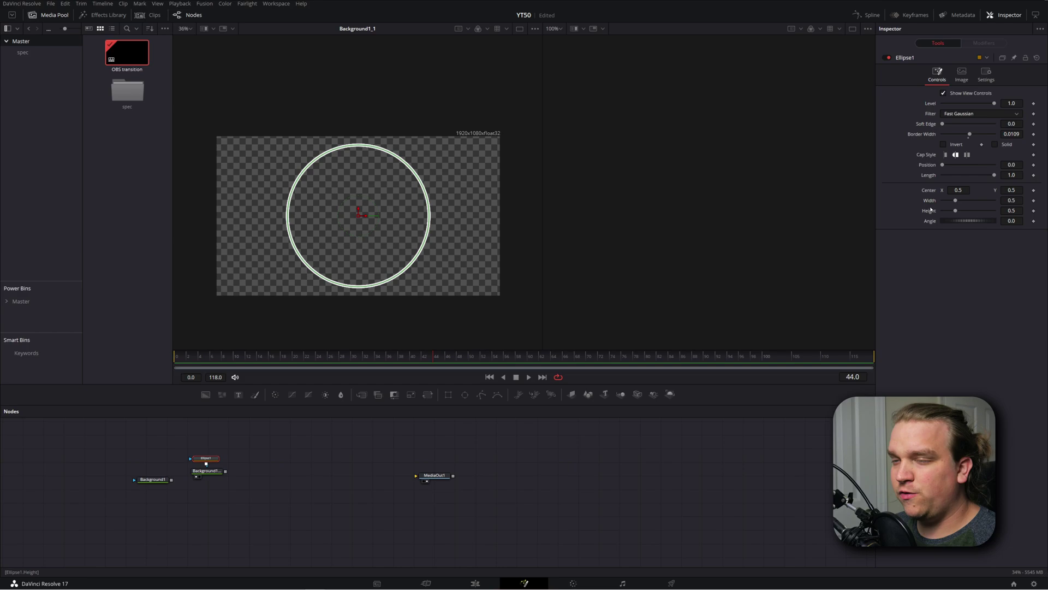
left_click_drag(955, 200, 959, 208)
key("ctrl+z")
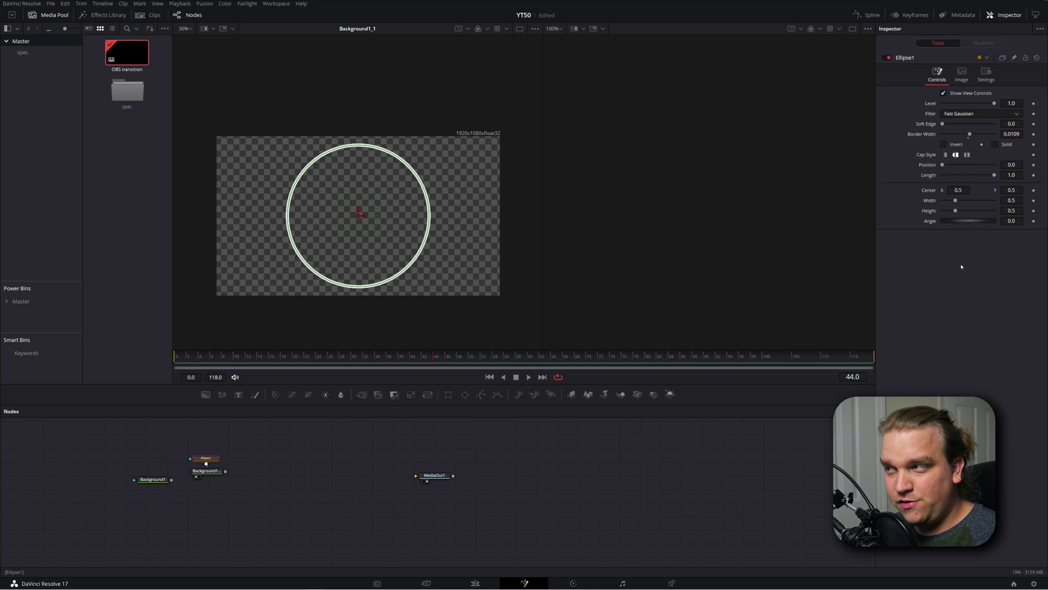
Link Ellipse1's Height to its Width with an expression, trying sizes near 0.378
right_click(931, 213)
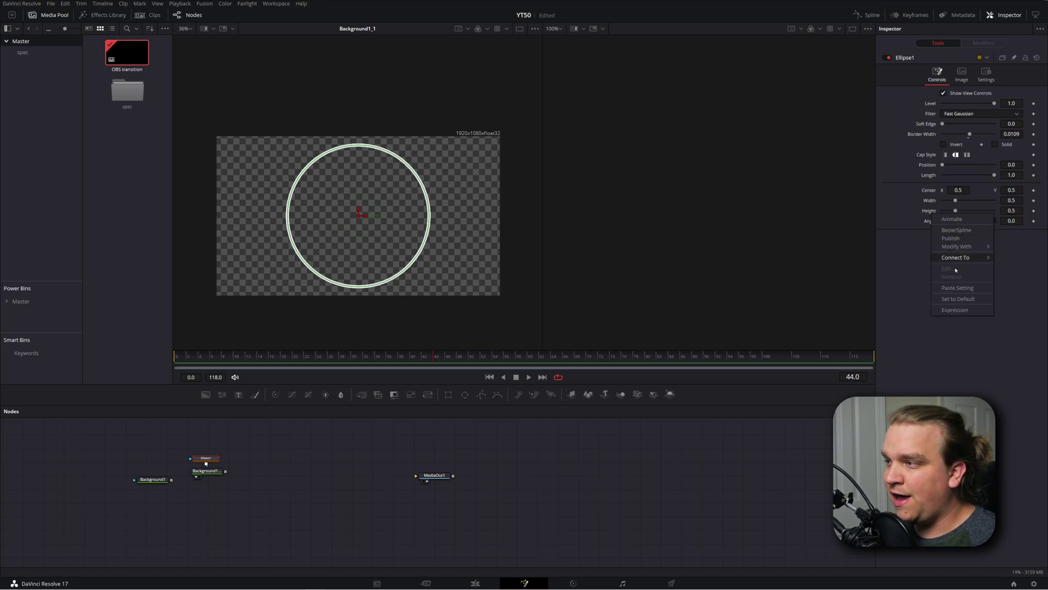
left_click(959, 311)
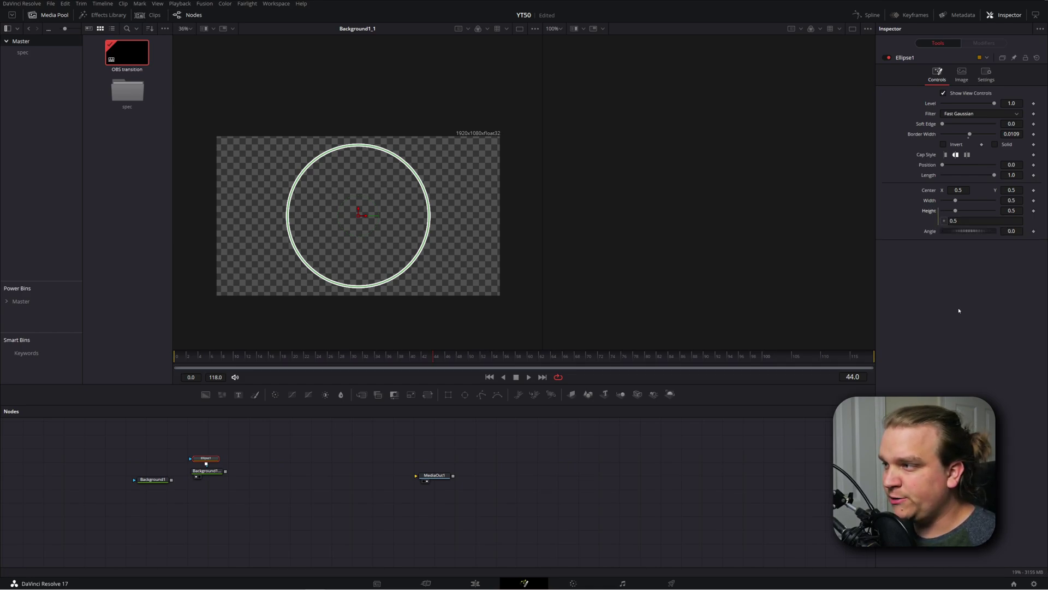
left_click(944, 222)
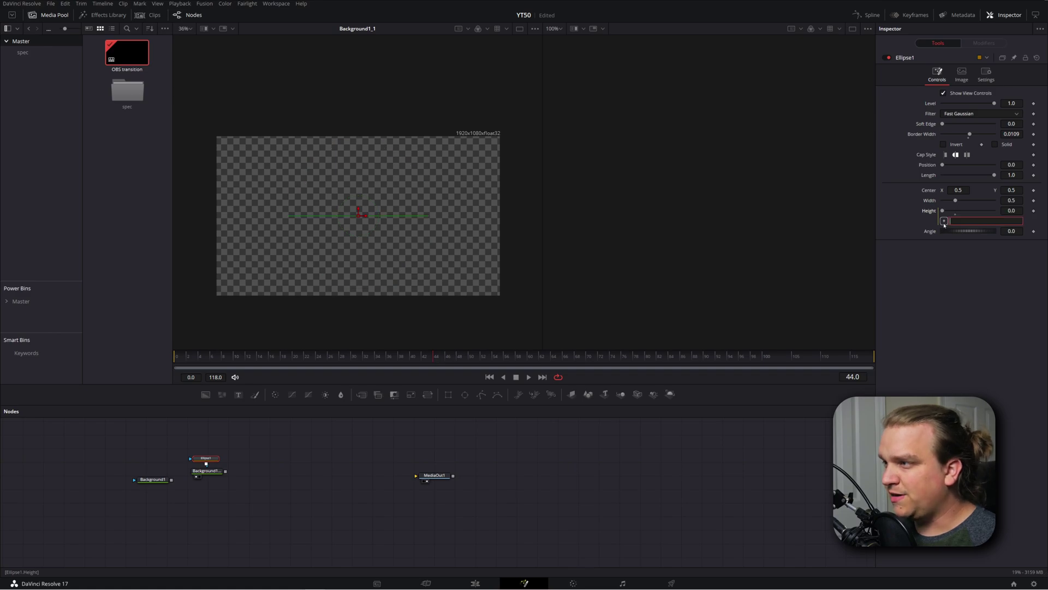
left_click_drag(930, 201, 929, 202)
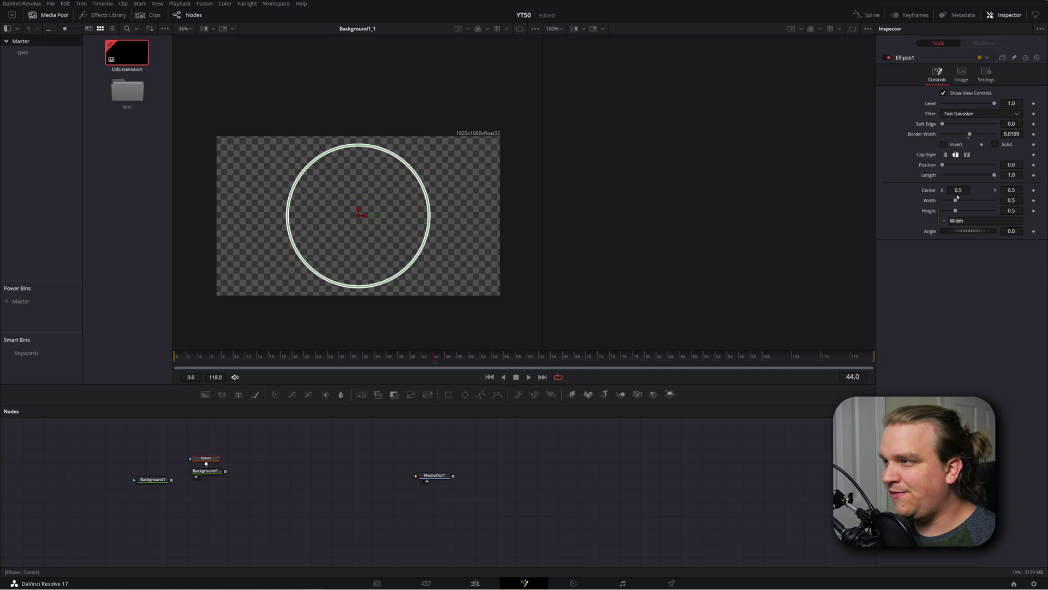
mouse_move(955, 201)
left_mouse_down()
mouse_move(968, 203)
mouse_move(943, 207)
mouse_move(953, 210)
left_mouse_up()
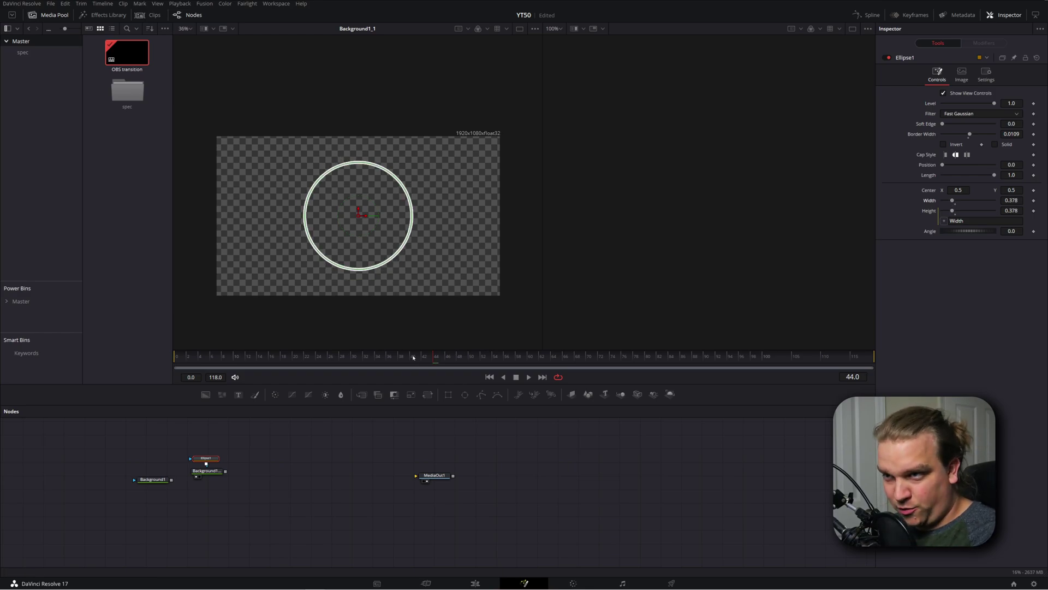
Keyframe the ring Width at 0 on frame 0, then grow it past the frame near frame 100
key("Home")
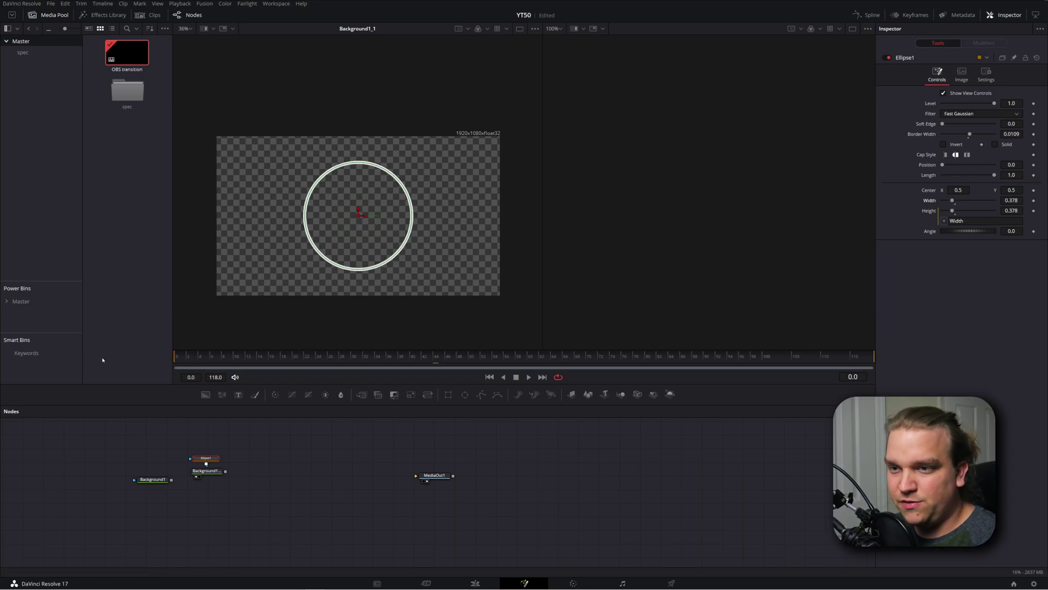
left_click_drag(950, 203, 841, 206)
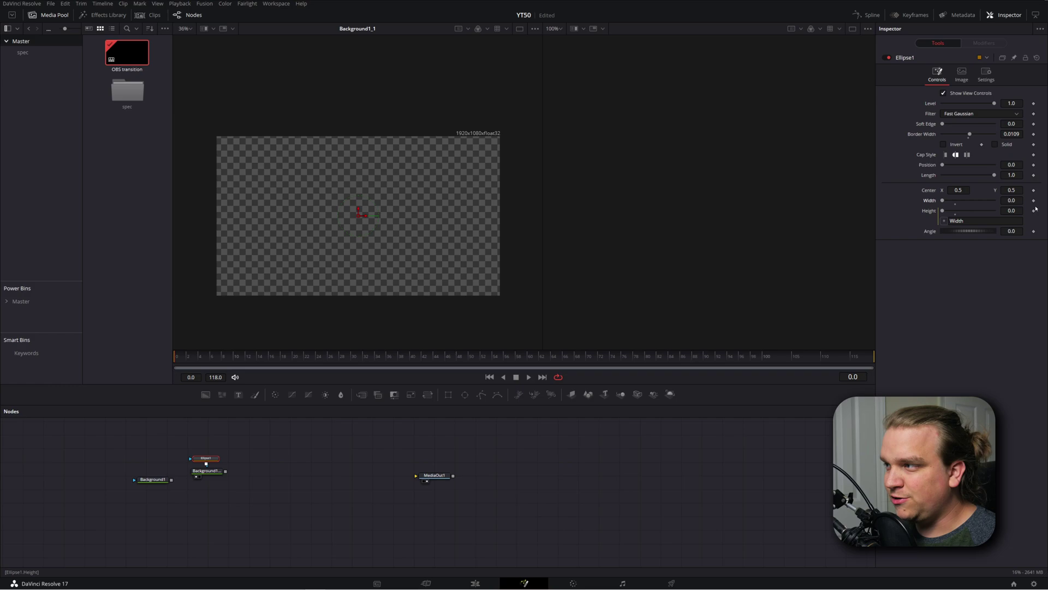
left_click(1033, 202)
left_click(519, 365)
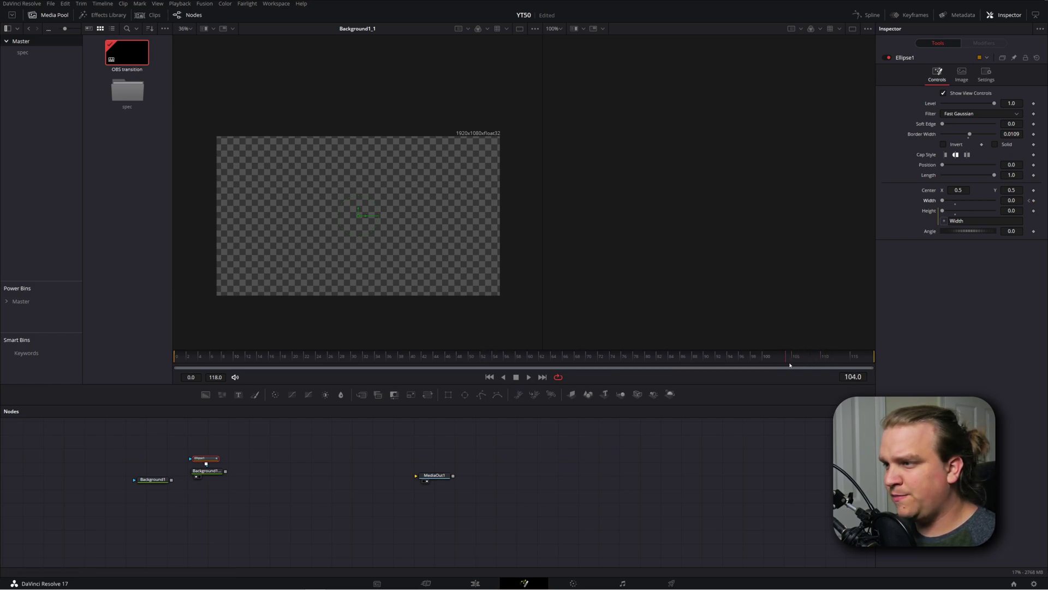
left_click_drag(790, 365, 768, 366)
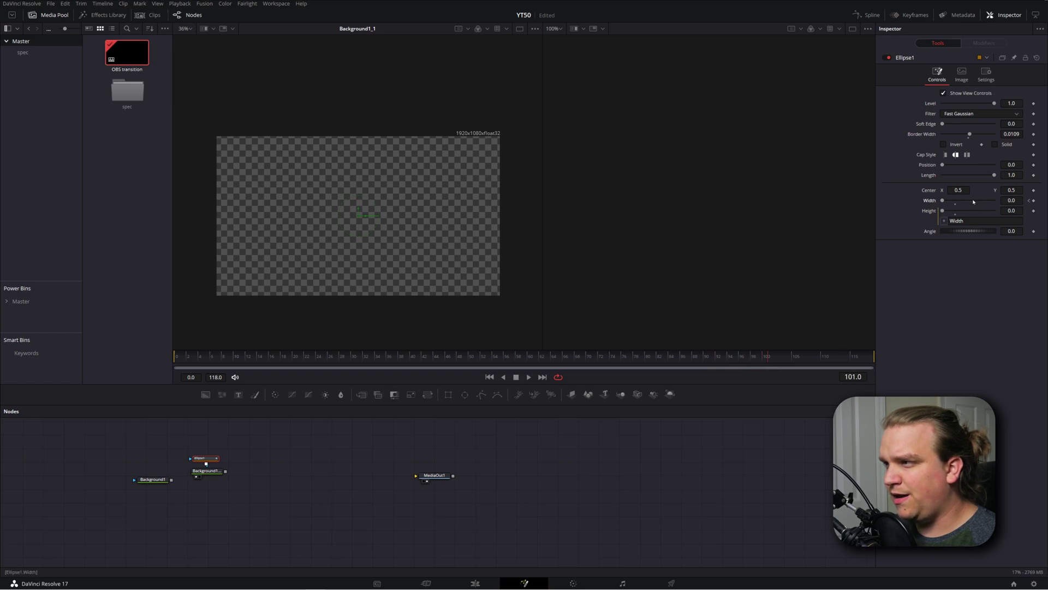
left_click_drag(943, 202, 974, 205)
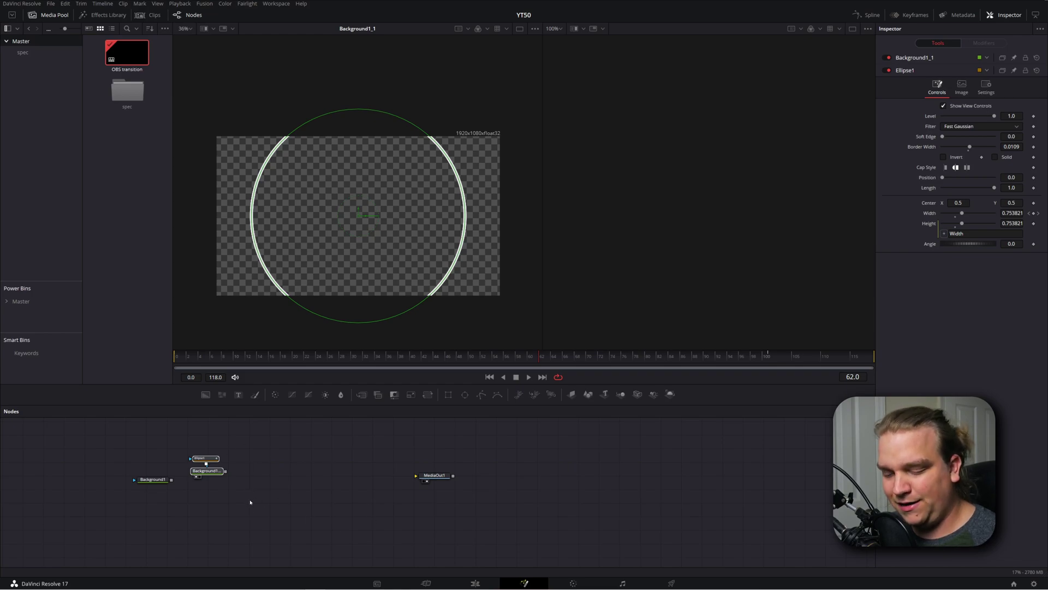
Copy Ellipse1 and Background1_1 as instances and inspect the new instanced nodes
left_click_drag(242, 525, 198, 449)
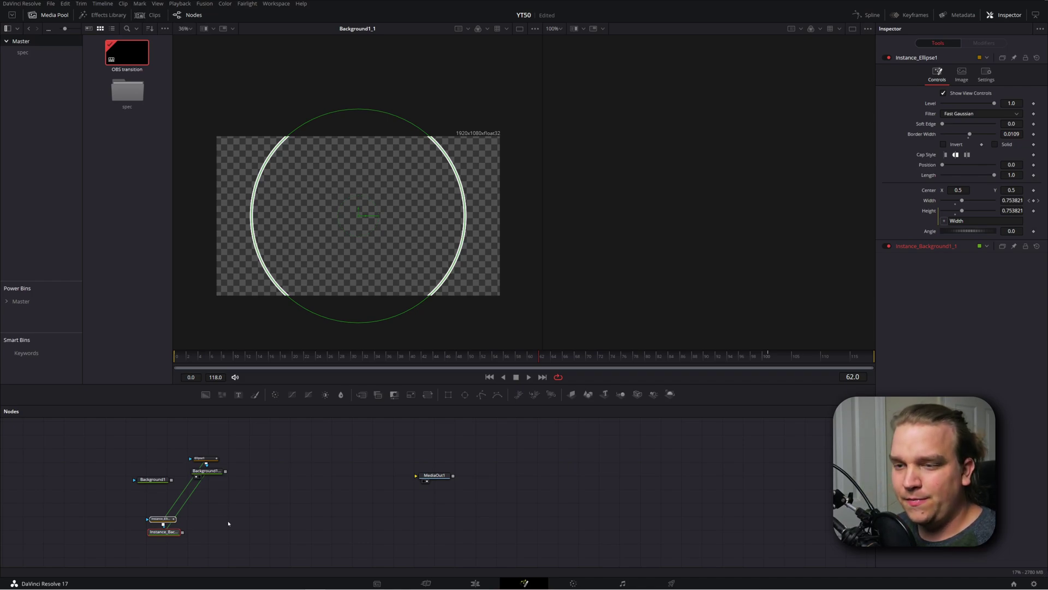
left_click(140, 557)
left_click(156, 535)
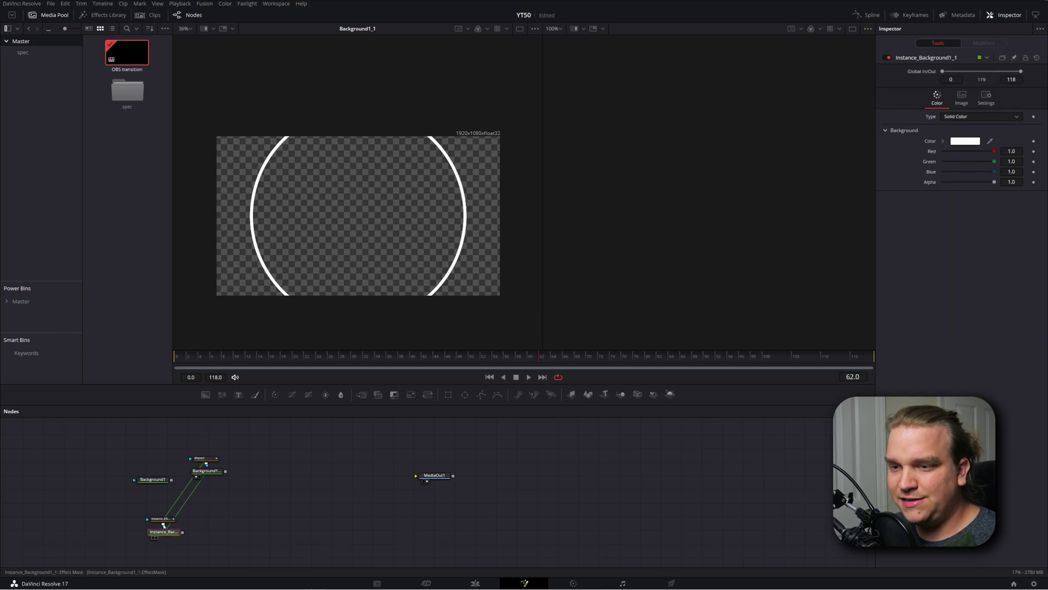
left_click(162, 522)
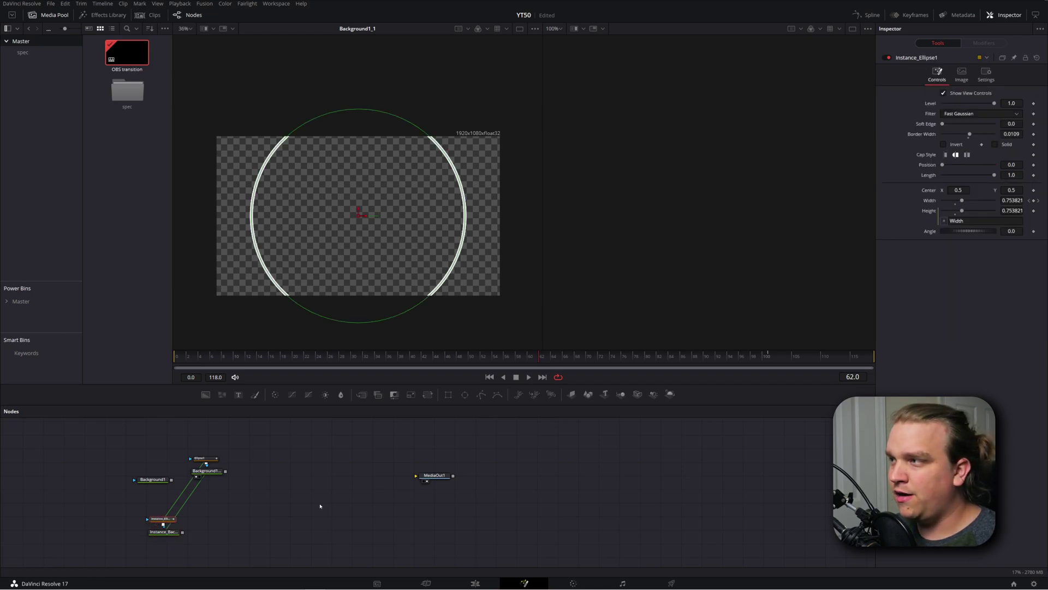
right_click(1009, 149)
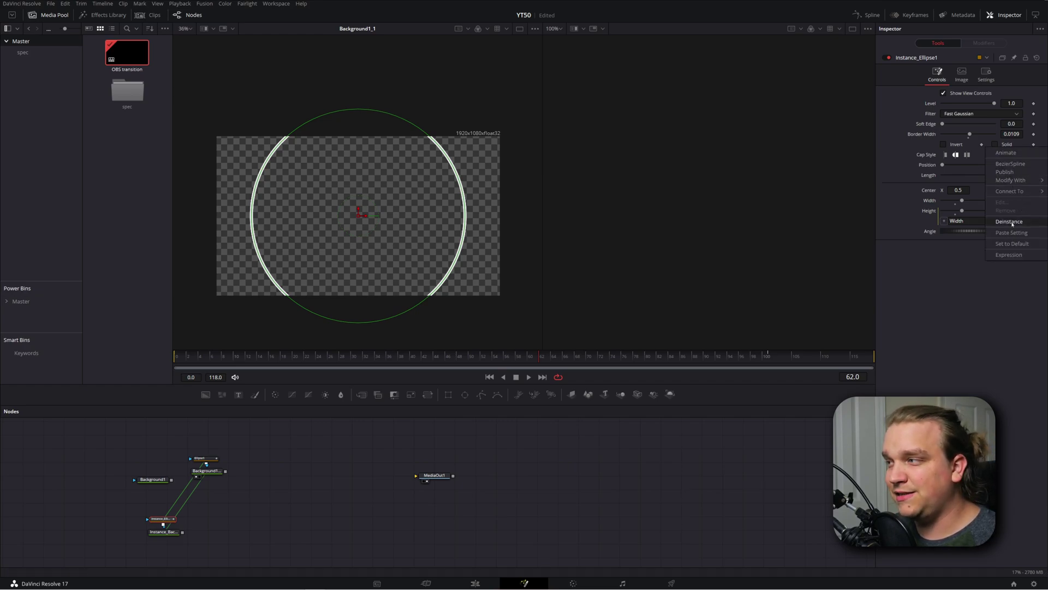
Deinstance Solid on Instance_Ellipse1, tick it, and view Instance_Background1_1 in viewer 2
left_click(1010, 221)
left_click(995, 144)
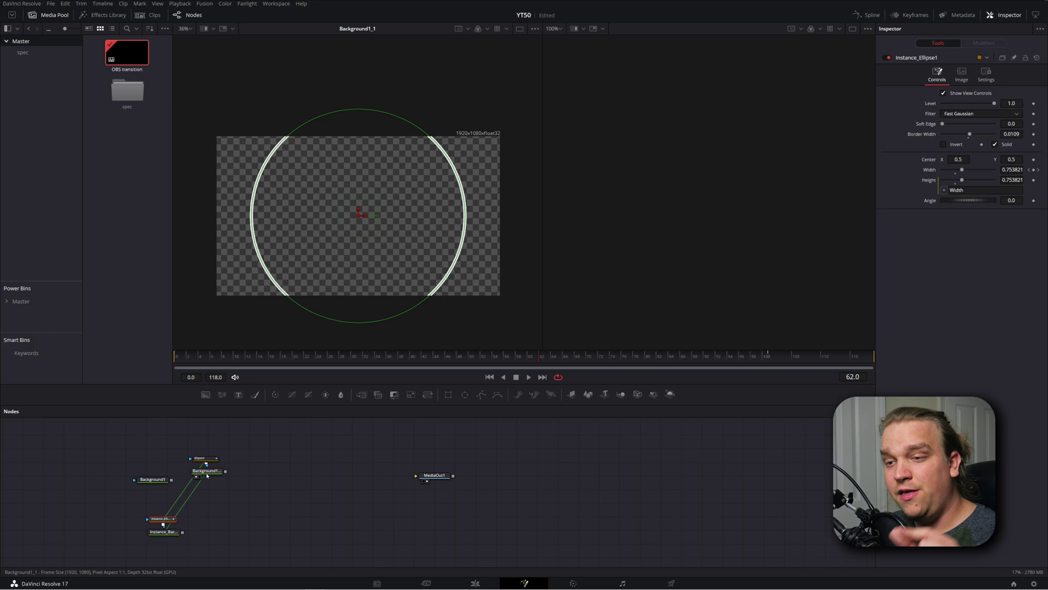
left_click(171, 533)
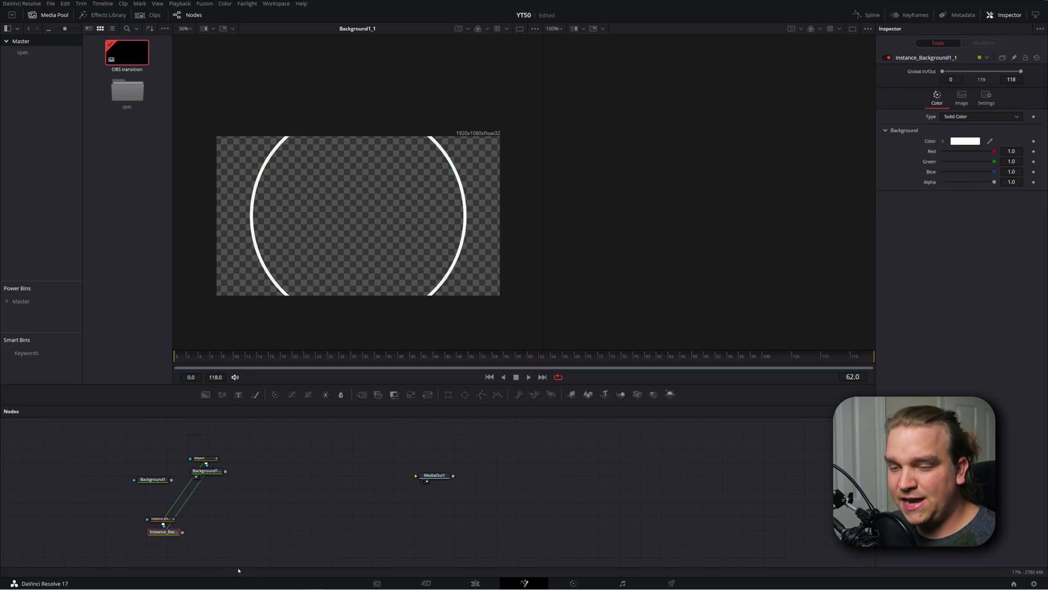
key("2")
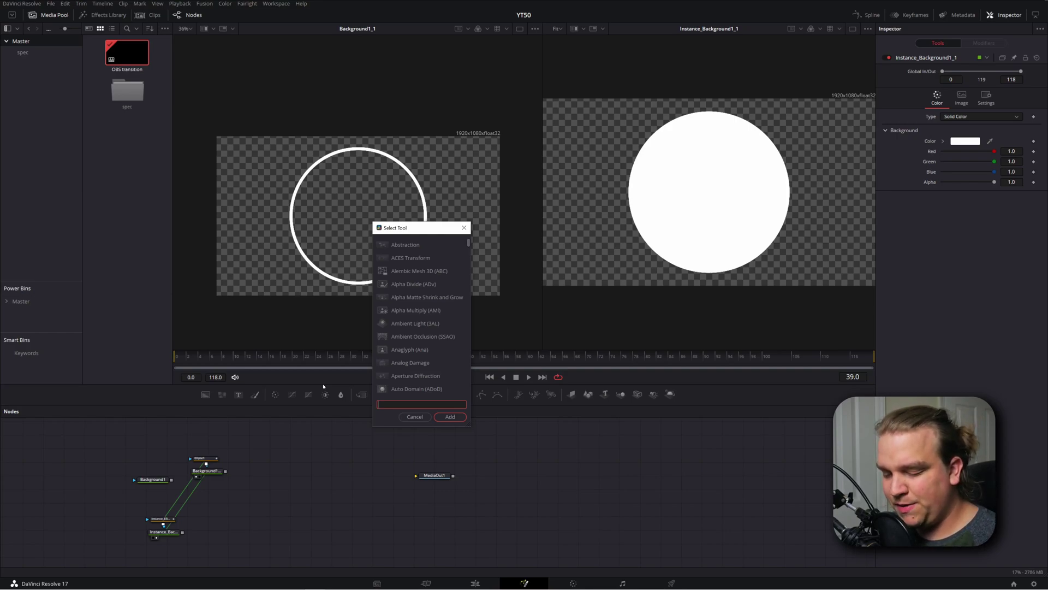
Add a Displace node and paste a second copy, Displace1_1, below it
type("displ")
key("Return")
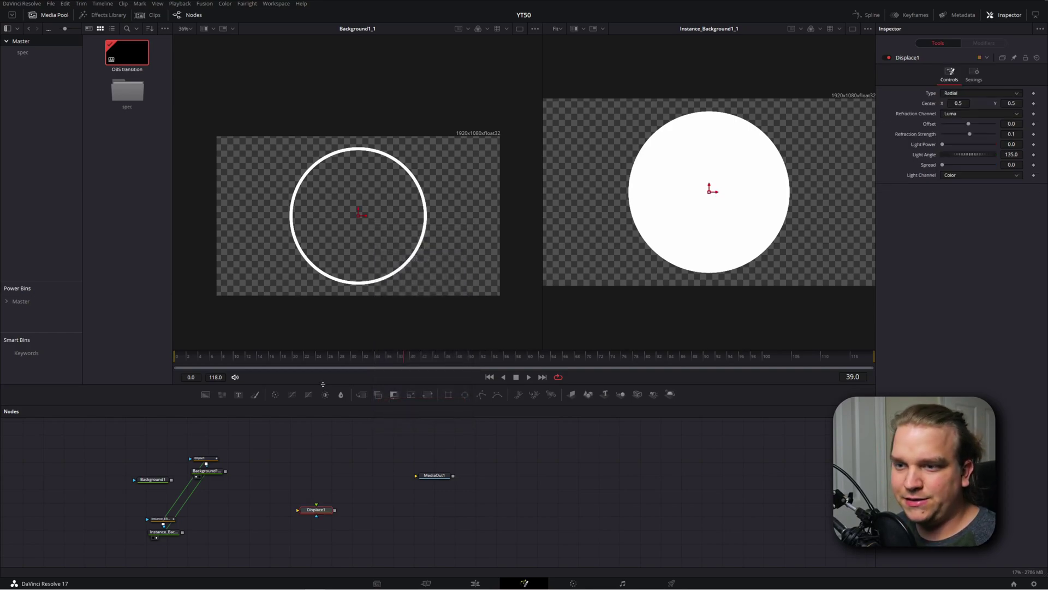
left_click_drag(310, 508, 248, 531)
key("ctrl+c")
key("ctrl+v")
left_click(189, 538)
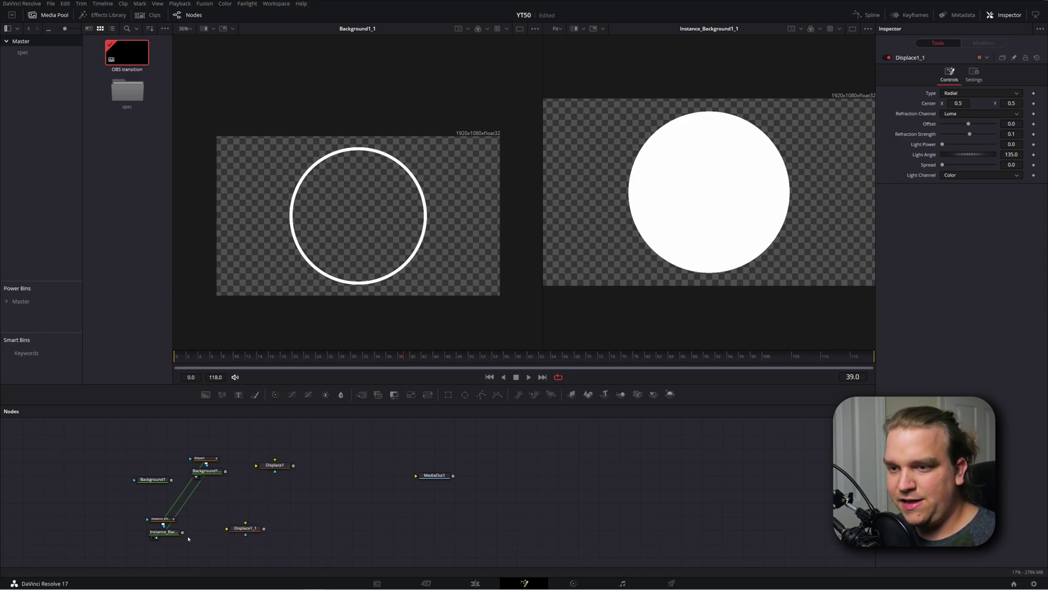
Wire the filled circle into Displace1_1 and the ring into Displace1, viewing each separately
left_click_drag(183, 531, 233, 529)
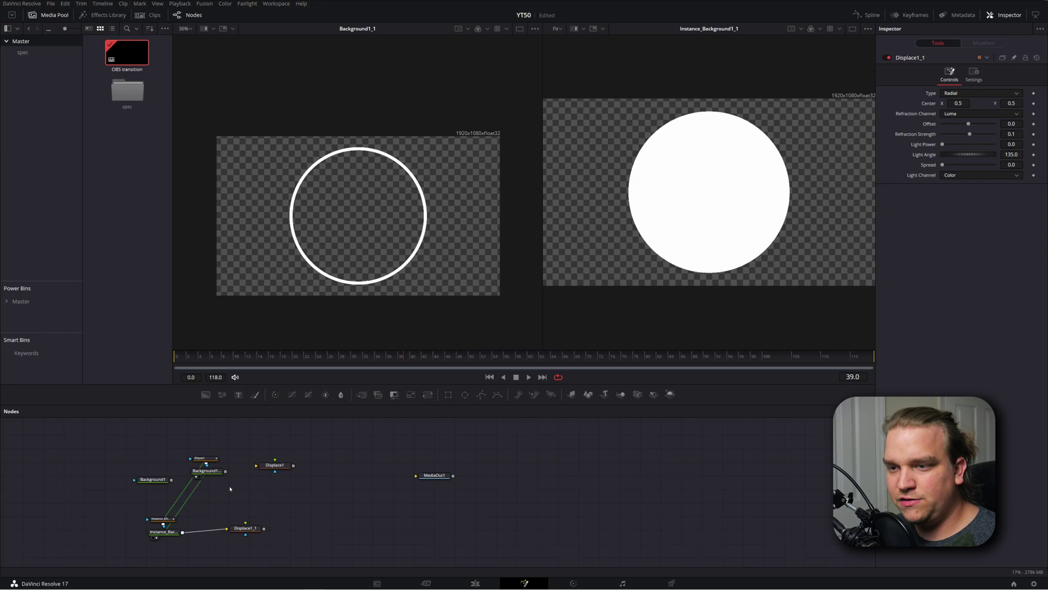
left_click_drag(225, 471, 289, 483)
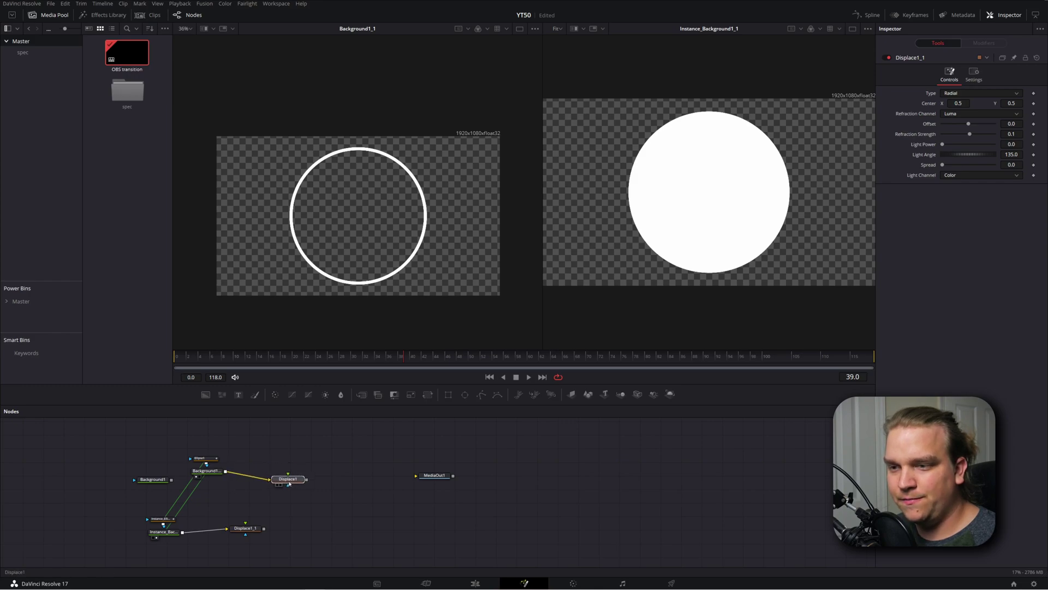
key("1")
left_click(246, 528)
key("2")
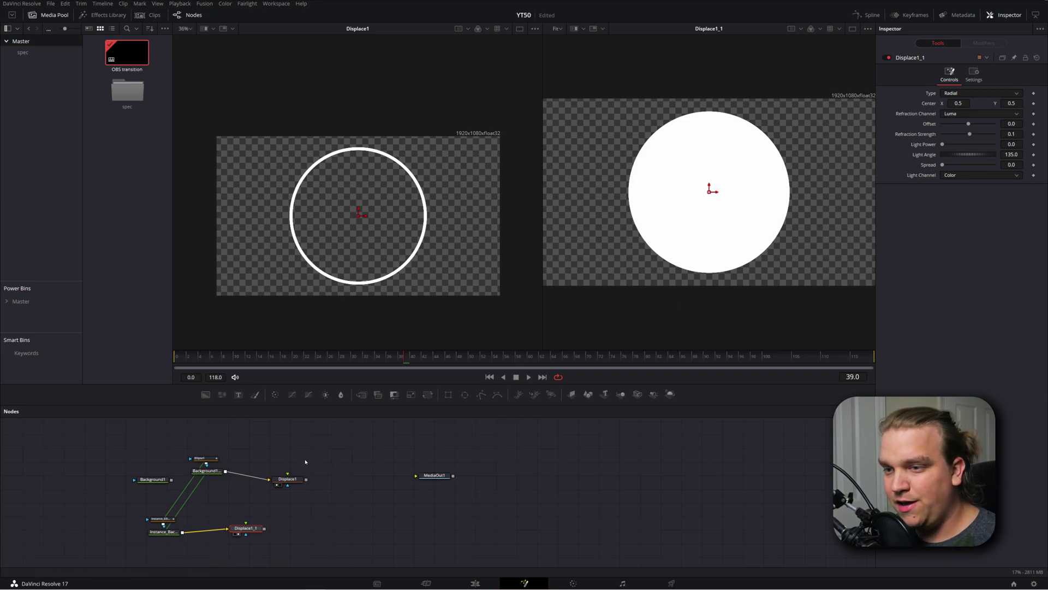
left_click(279, 445)
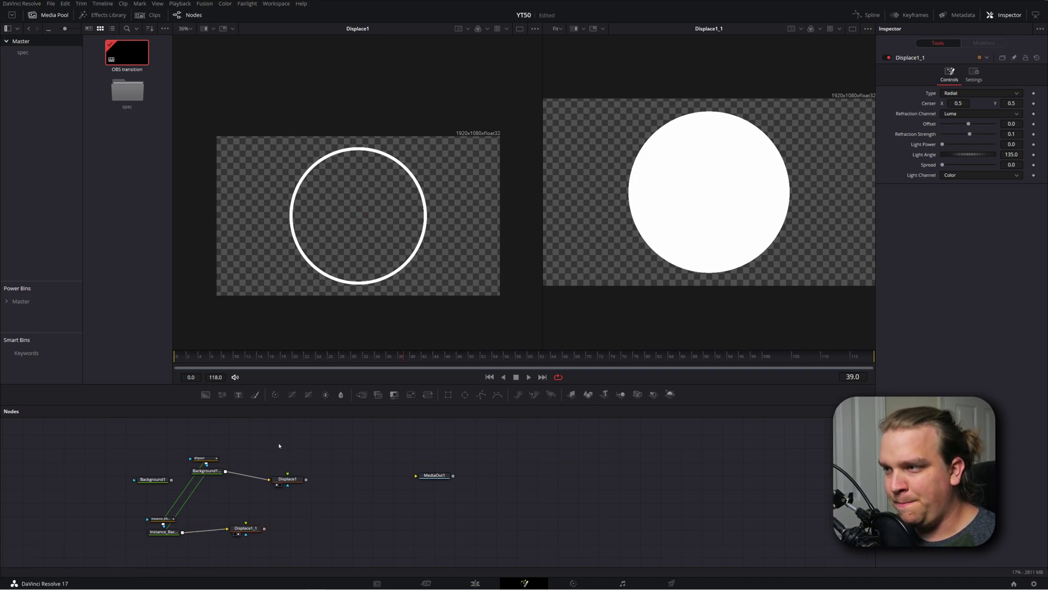
key("shift+space")
Add a Fast Noise node and show it in the first viewer
type("fast")
key("Return")
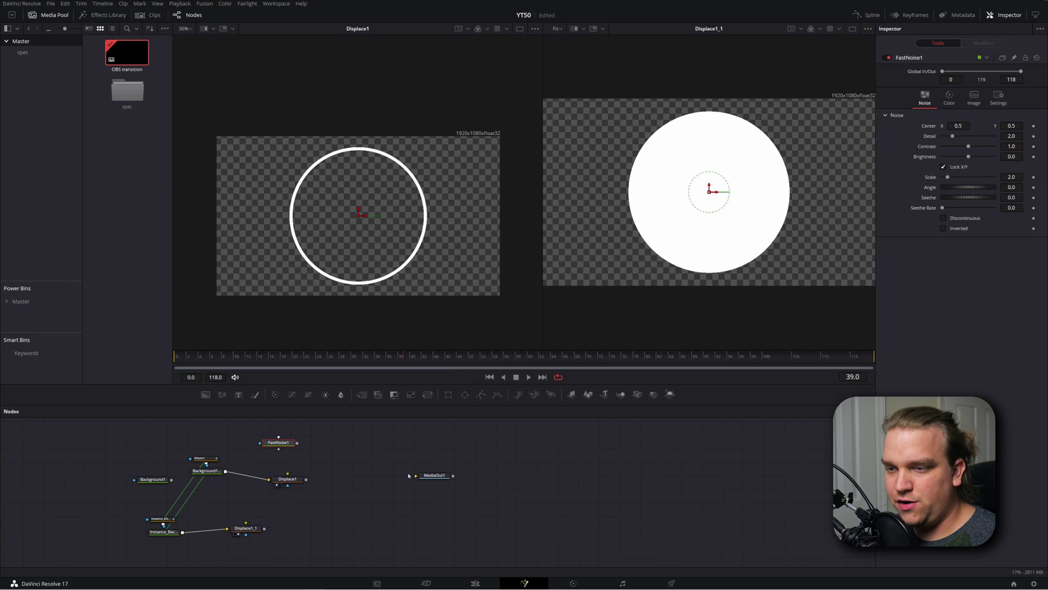
left_click_drag(278, 442, 420, 250)
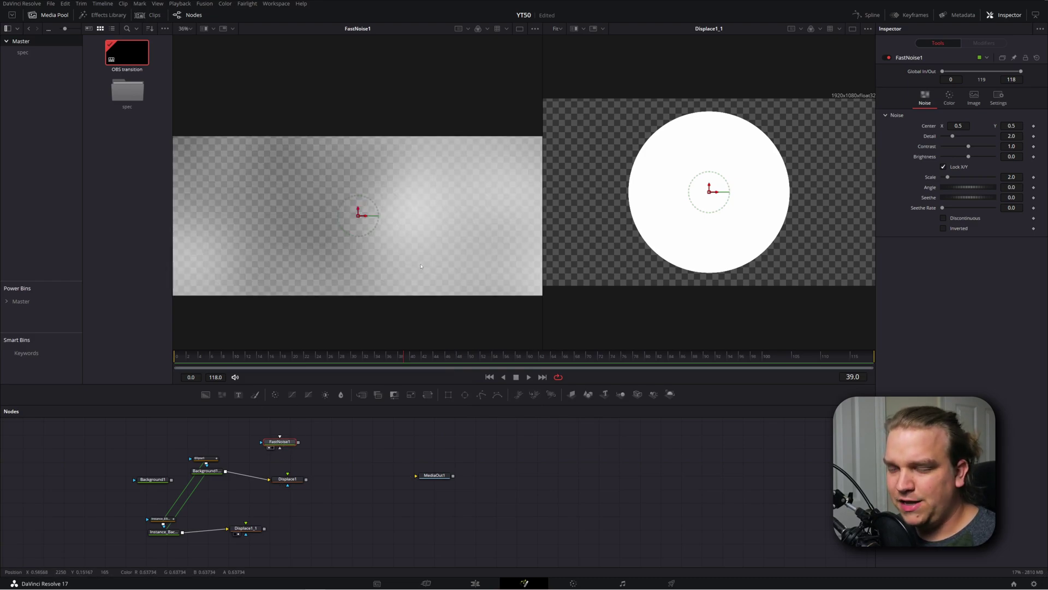
scroll(421, 266, "down", 3)
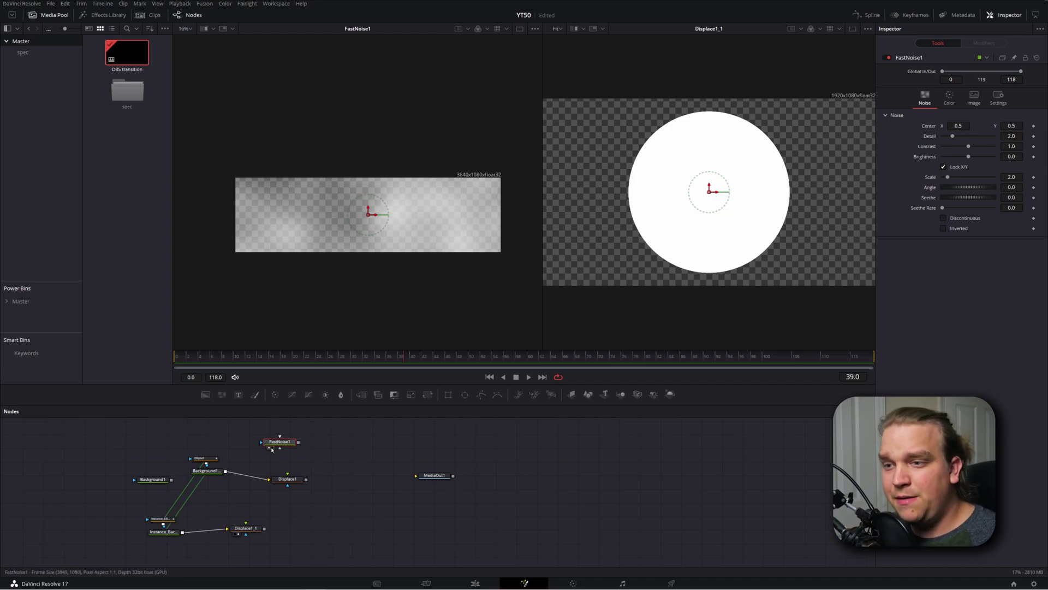
Set FastNoise1 to 1920 width without Auto Resolution, with Scale 5.83 and Contrast 1.63
left_click(974, 99)
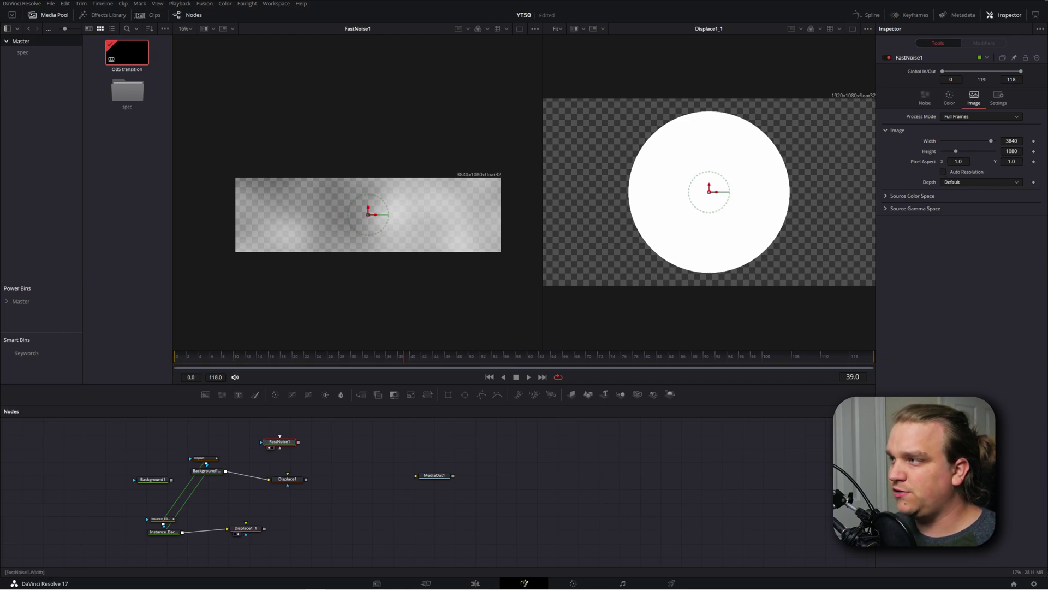
left_click(944, 171)
left_click(1013, 141)
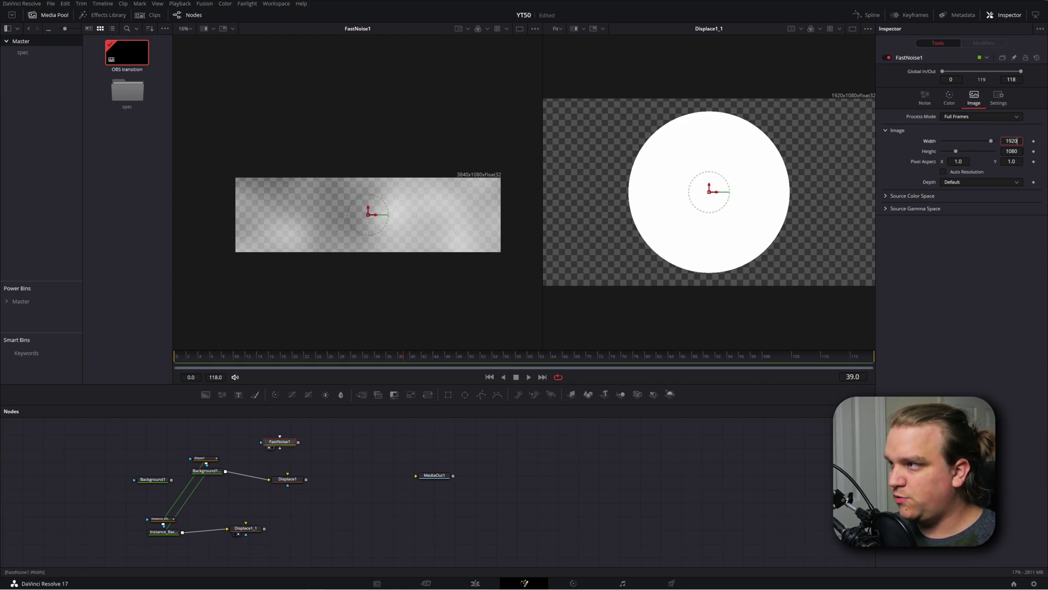
key("Return")
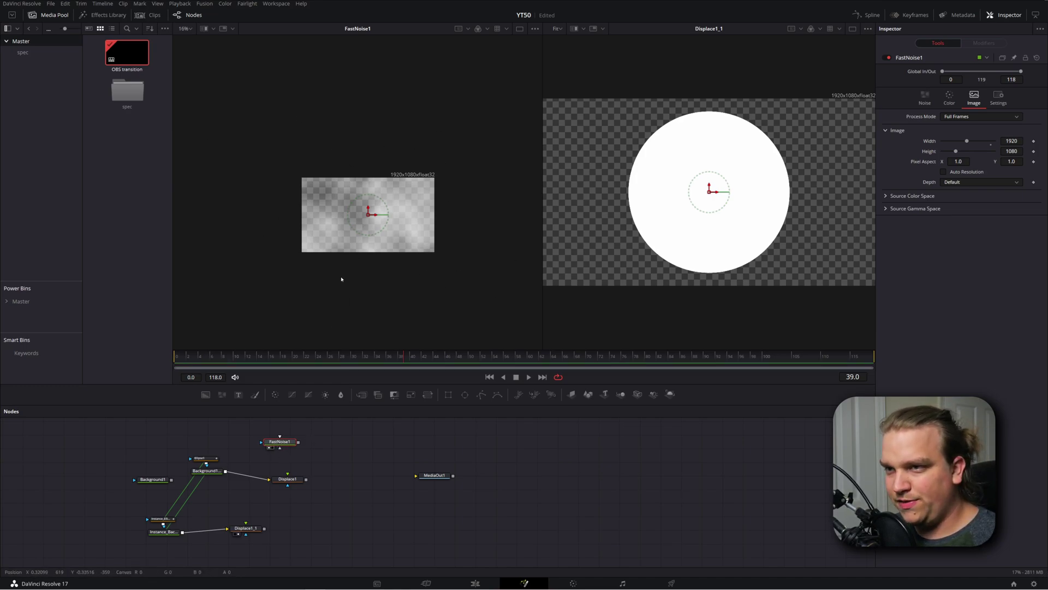
scroll(341, 279, "up", 4)
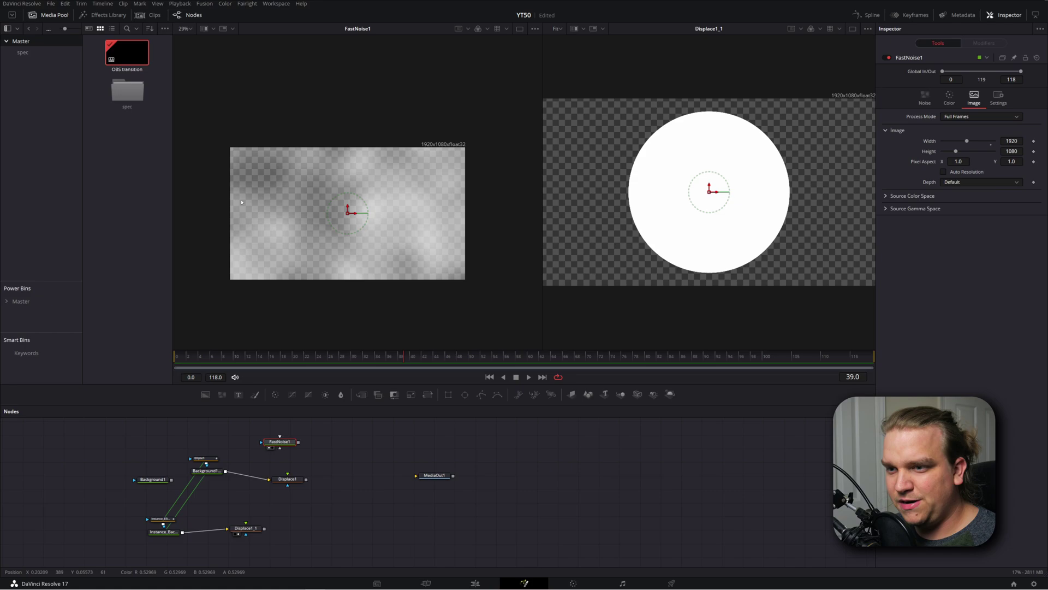
left_click(925, 107)
left_click_drag(951, 179, 972, 147)
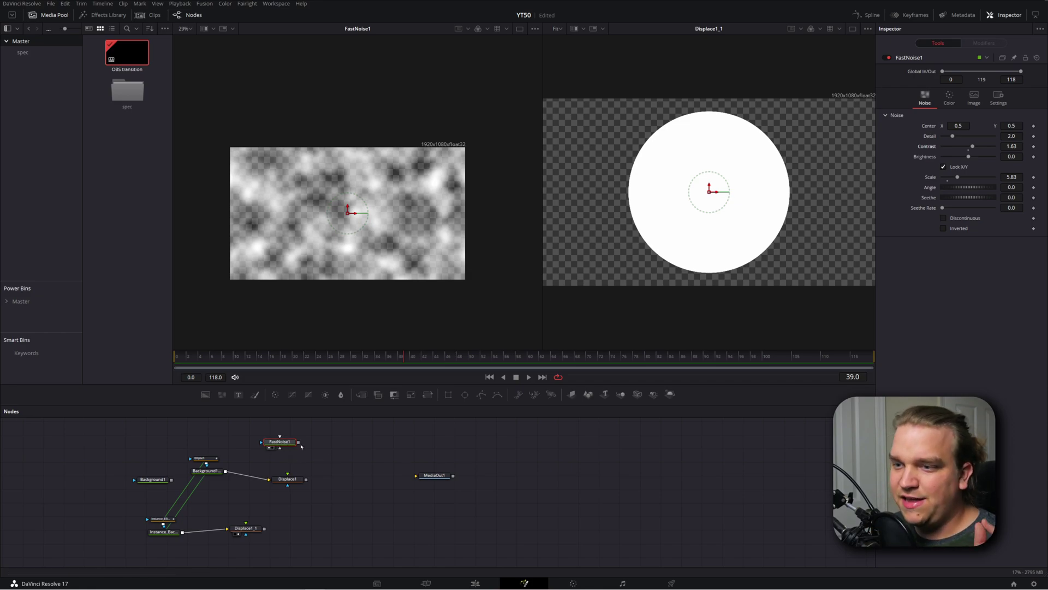
Connect FastNoise1 into Displace1's foreground and view the displaced ring in the left viewer
left_click_drag(298, 441, 246, 525)
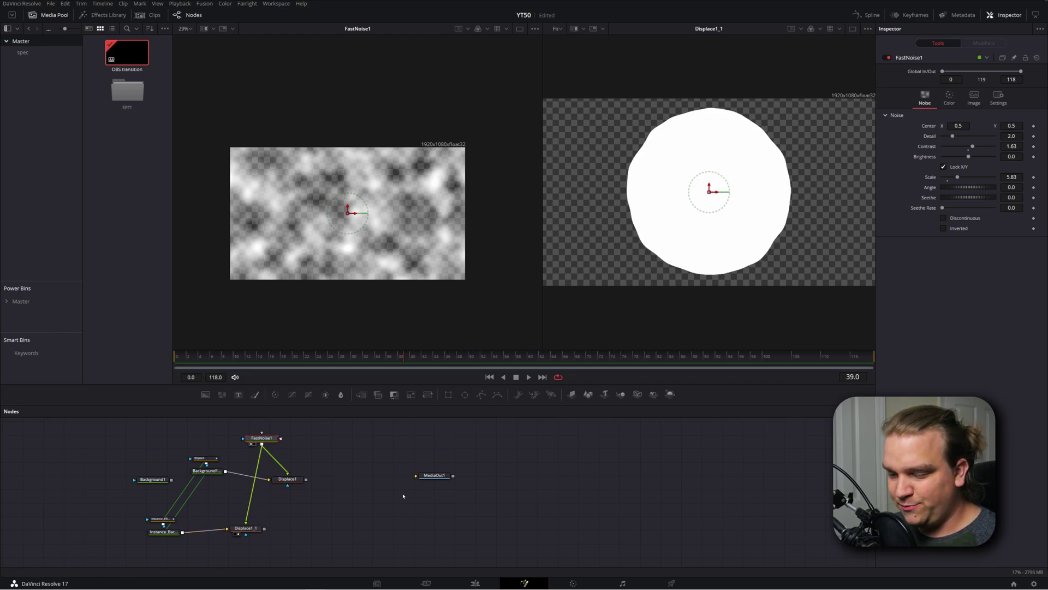
left_click_drag(289, 480, 346, 183)
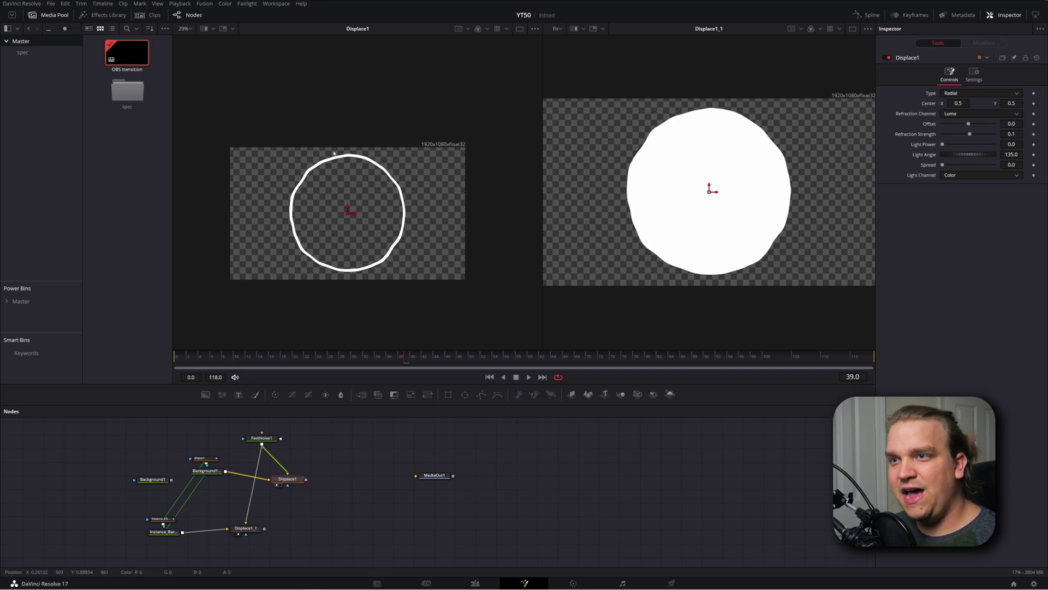
left_click(256, 439)
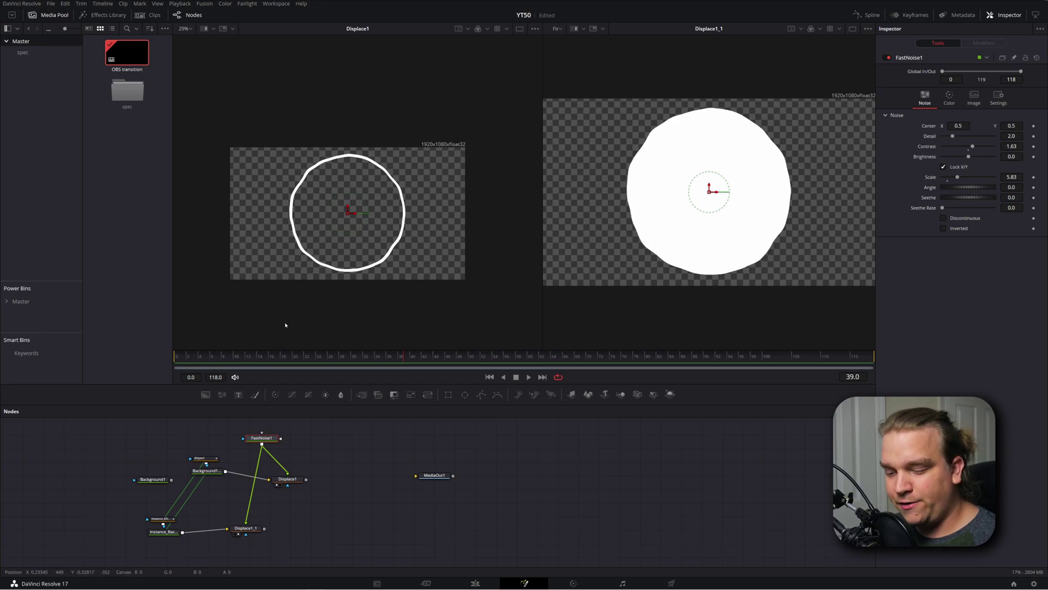
key("1")
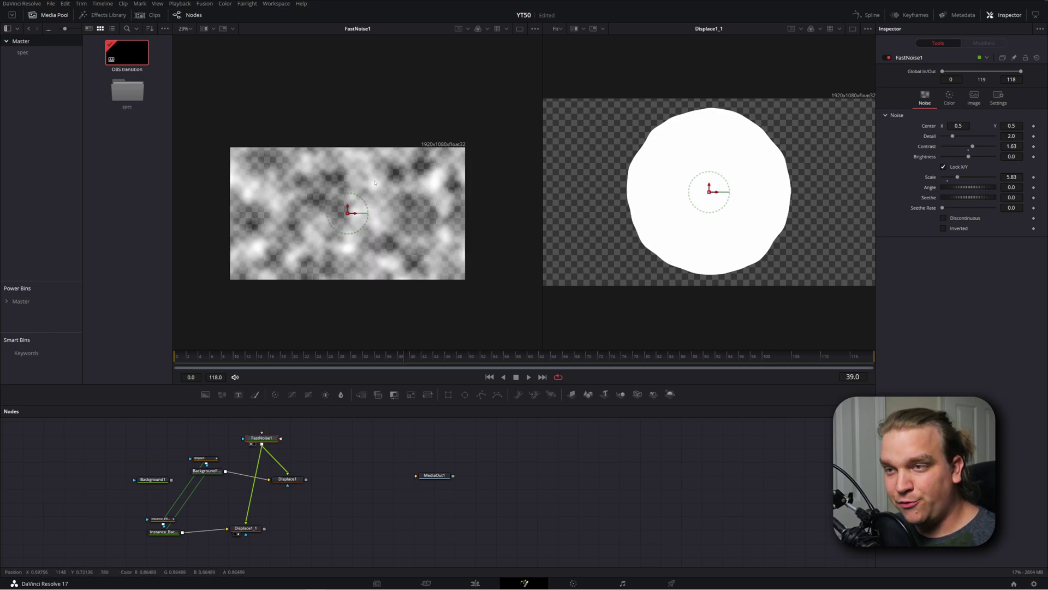
left_click(287, 478)
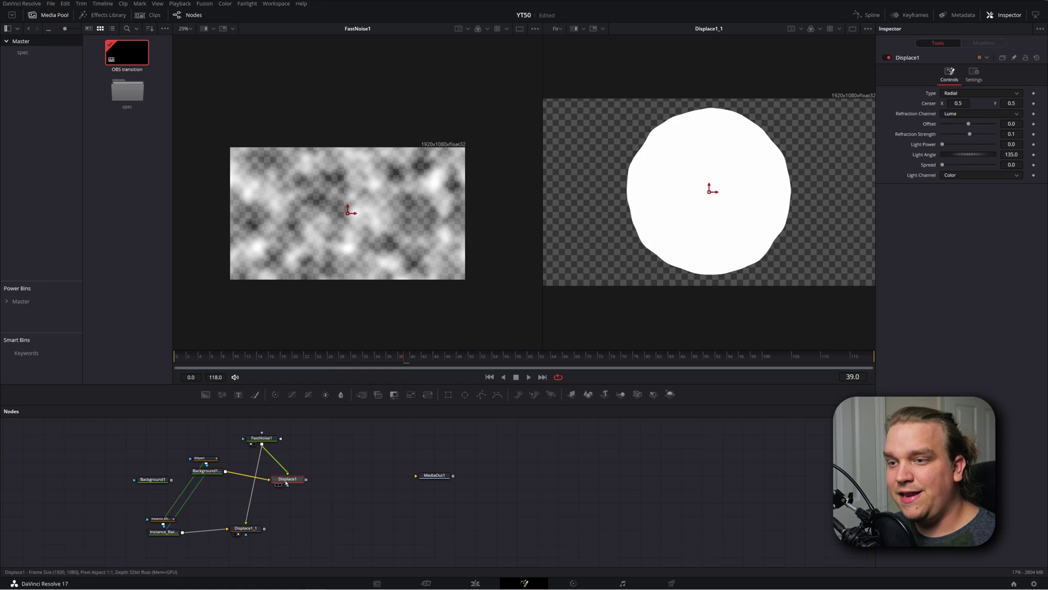
key("1")
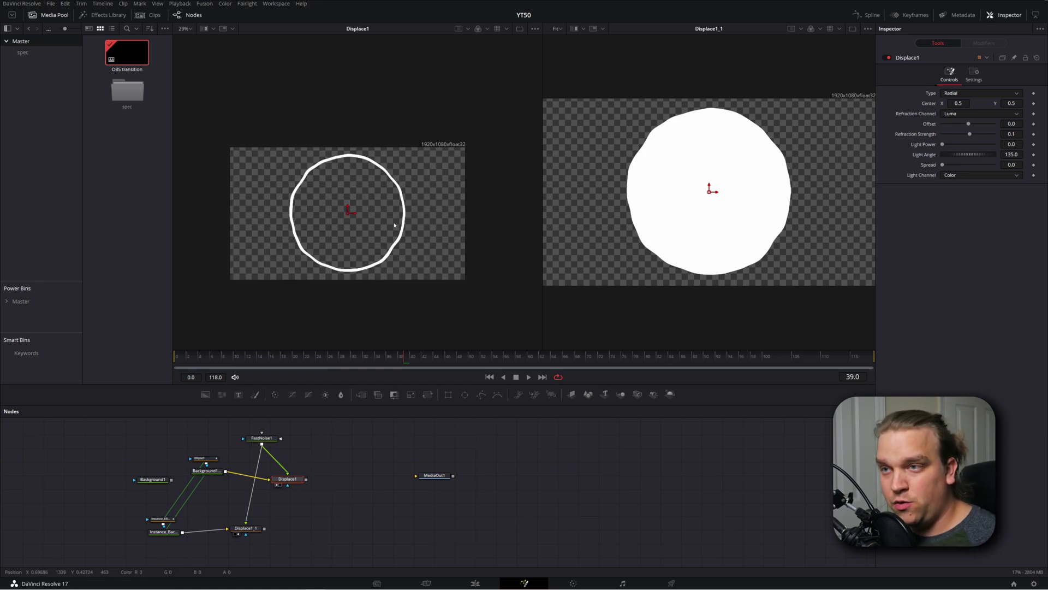
Set FastNoise1 Contrast to 3.16 and Scale to 18.9, then scrub the animation to check
left_click(261, 438)
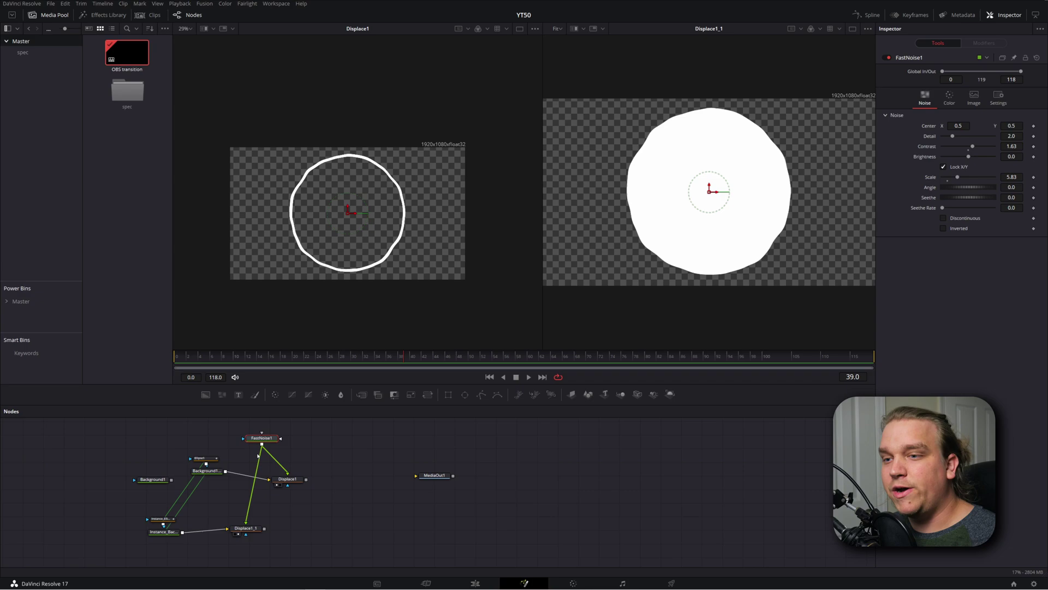
left_click_drag(972, 147, 995, 172)
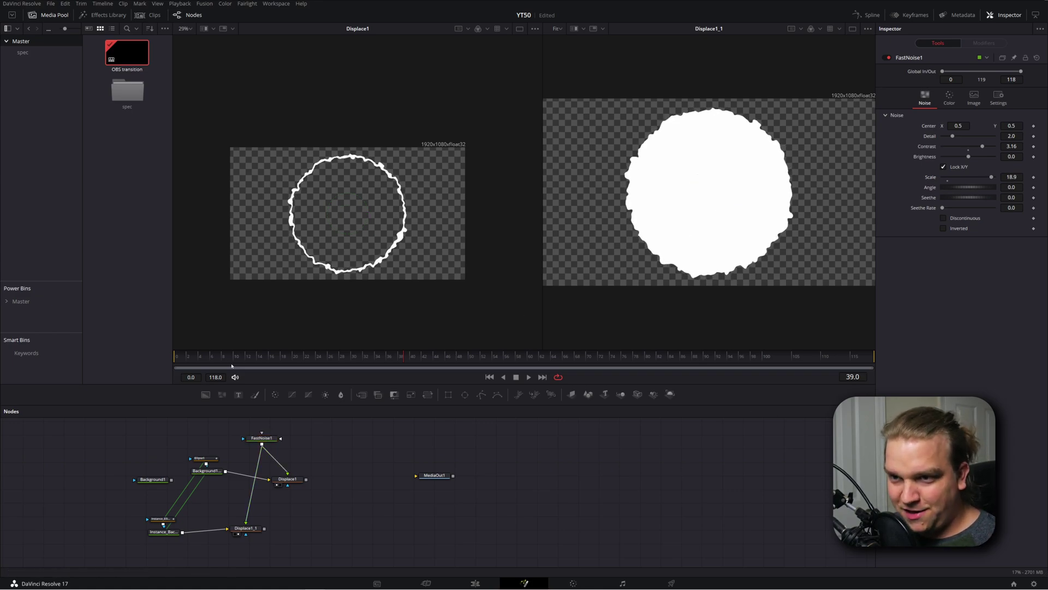
left_click_drag(178, 357, 615, 348)
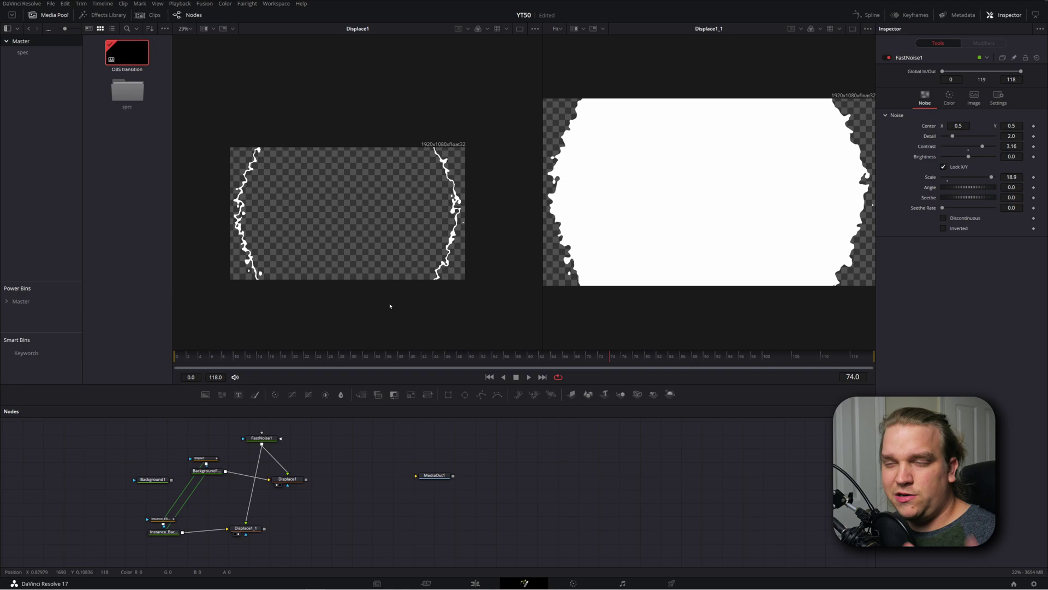
Widen the original Ellipse1 border width to 0.025, leaving the instanced ellipse unlinked
left_click(203, 459)
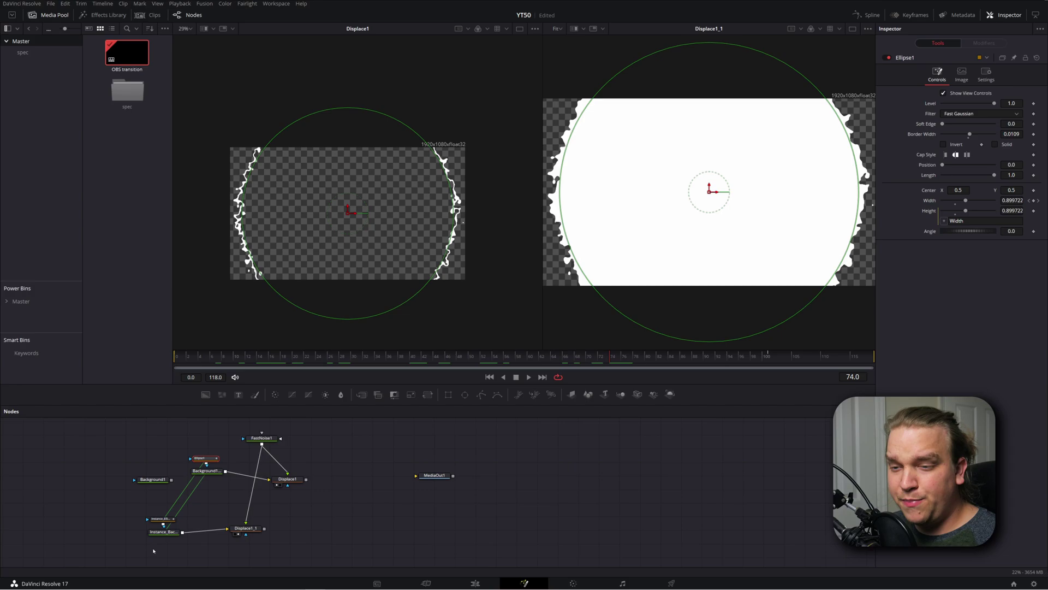
left_click(156, 521)
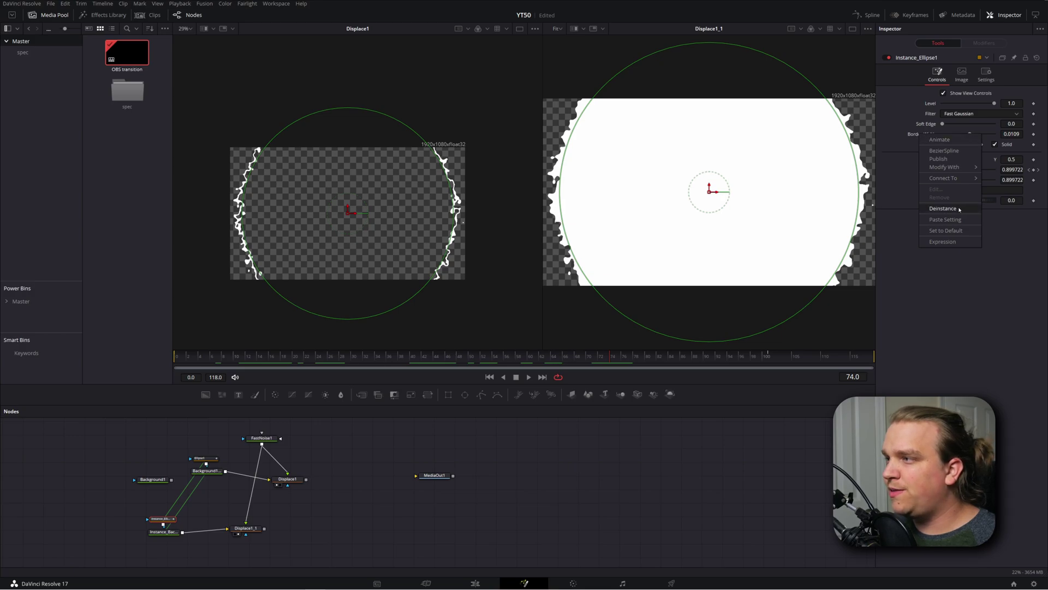
left_click(205, 459)
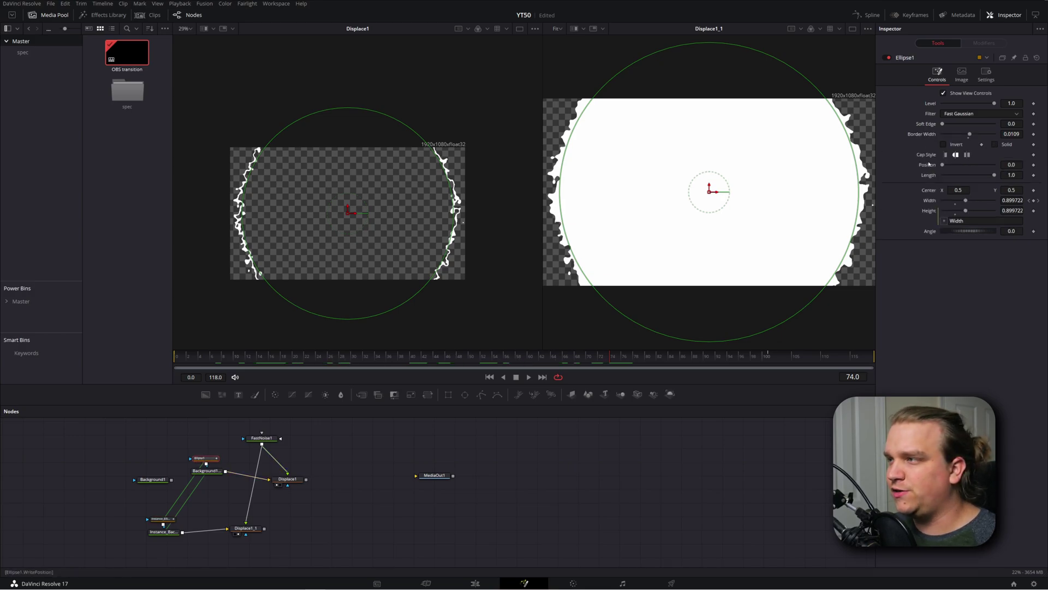
left_click_drag(970, 134, 972, 137)
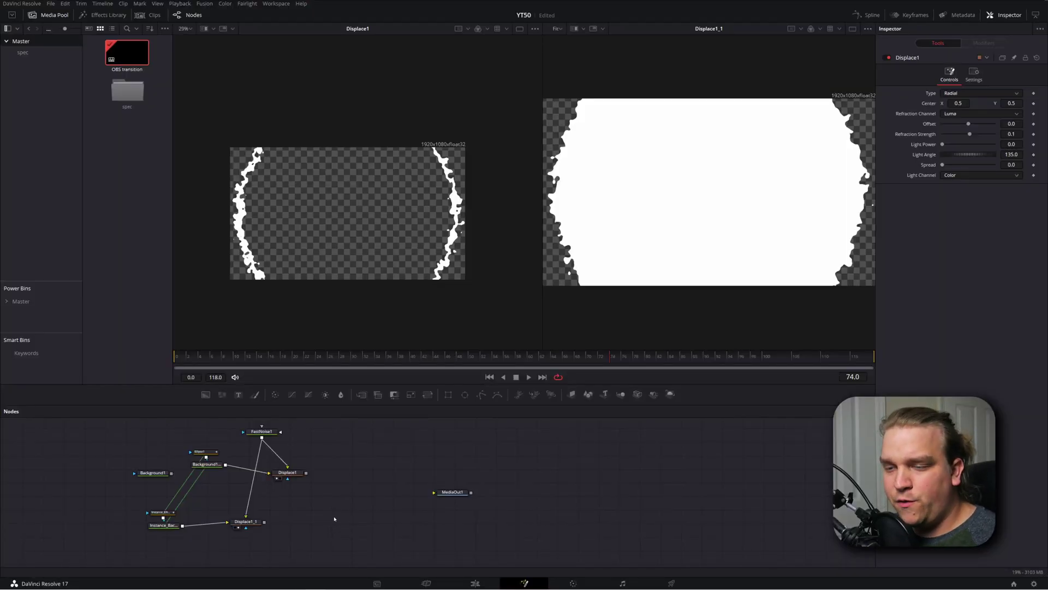
Add a 1920-wide black Background, merge Displace1_1 over it, and view Merge1 on the right
left_click(245, 522)
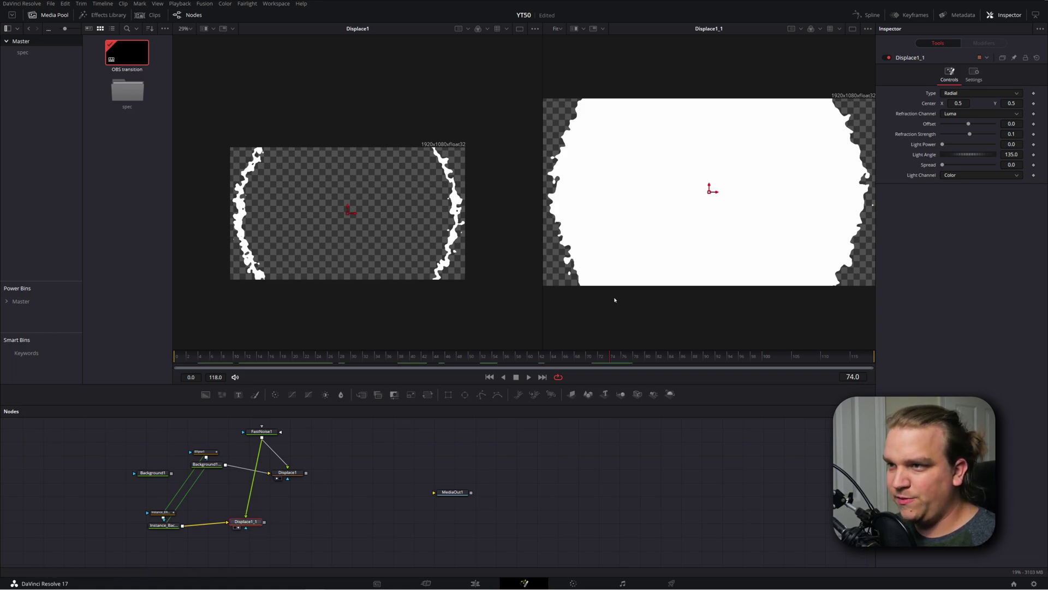
left_click_drag(205, 394, 273, 546)
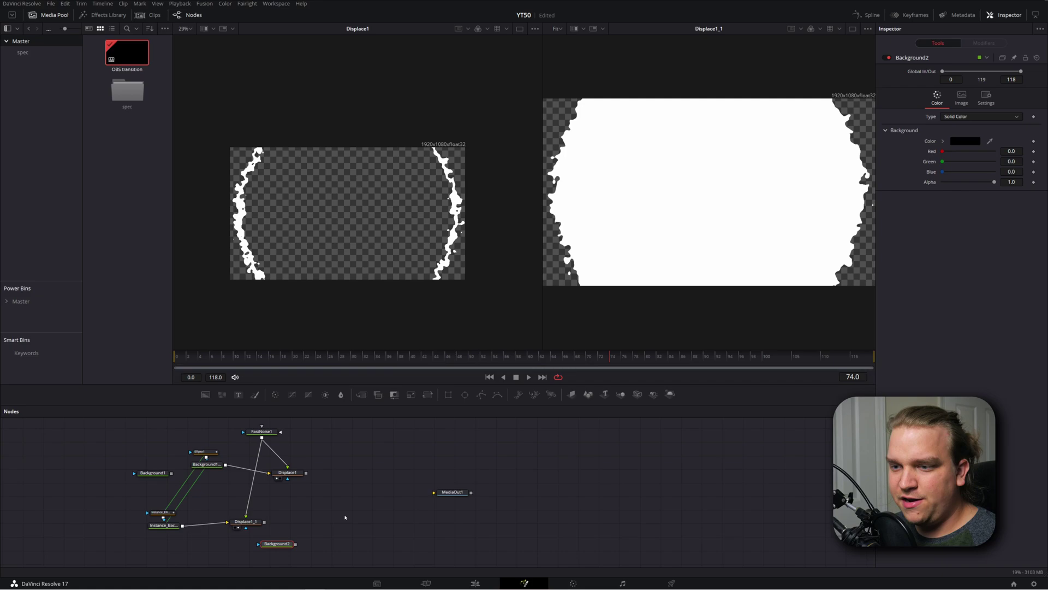
left_click(961, 97)
left_click(1002, 141)
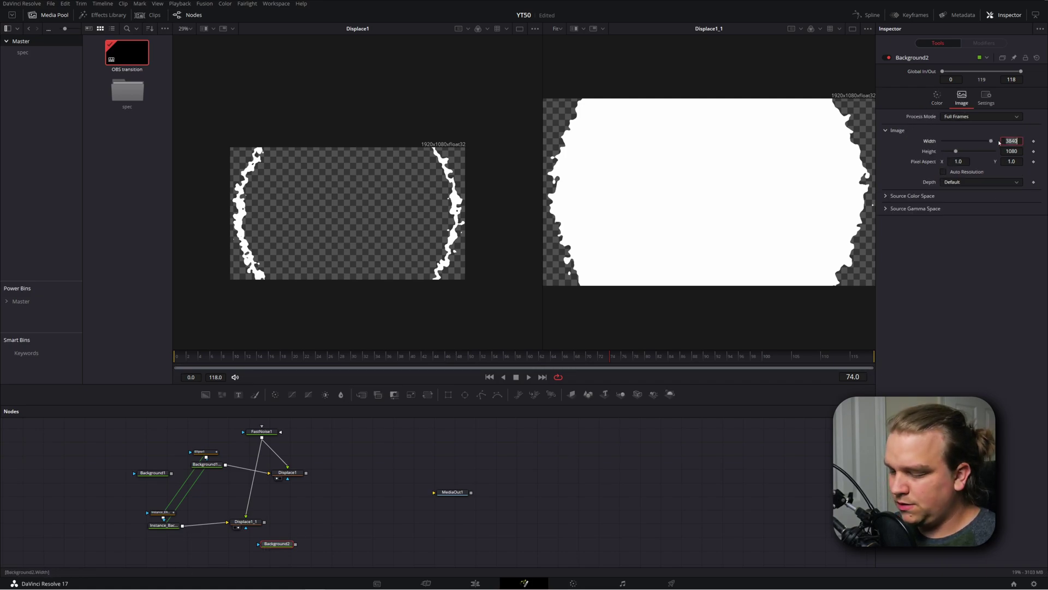
key("Return")
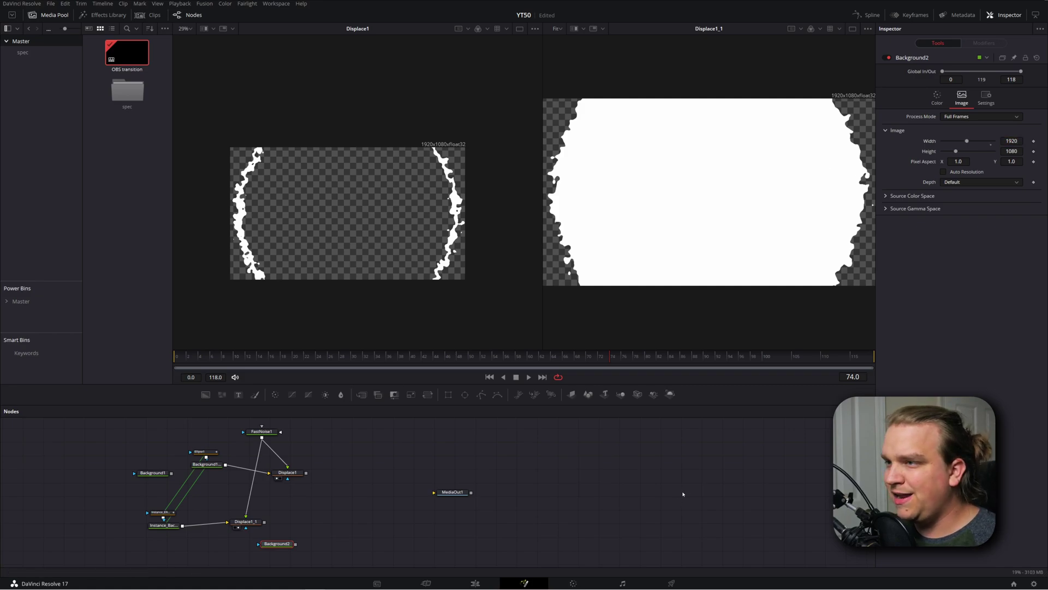
mouse_move(277, 544)
left_mouse_down()
mouse_move(245, 544)
mouse_move(266, 545)
left_mouse_up()
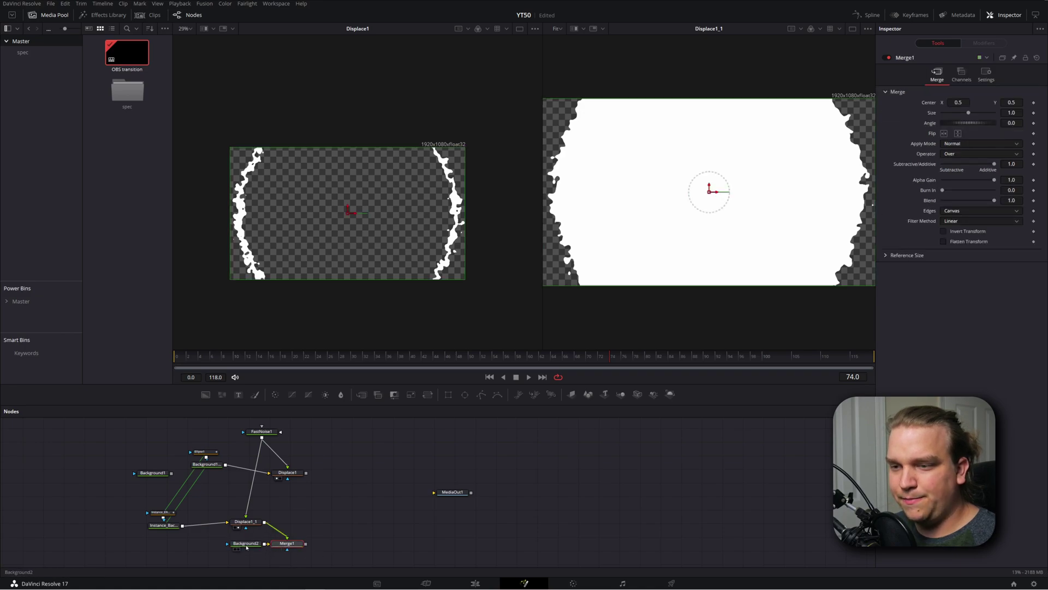
key("2")
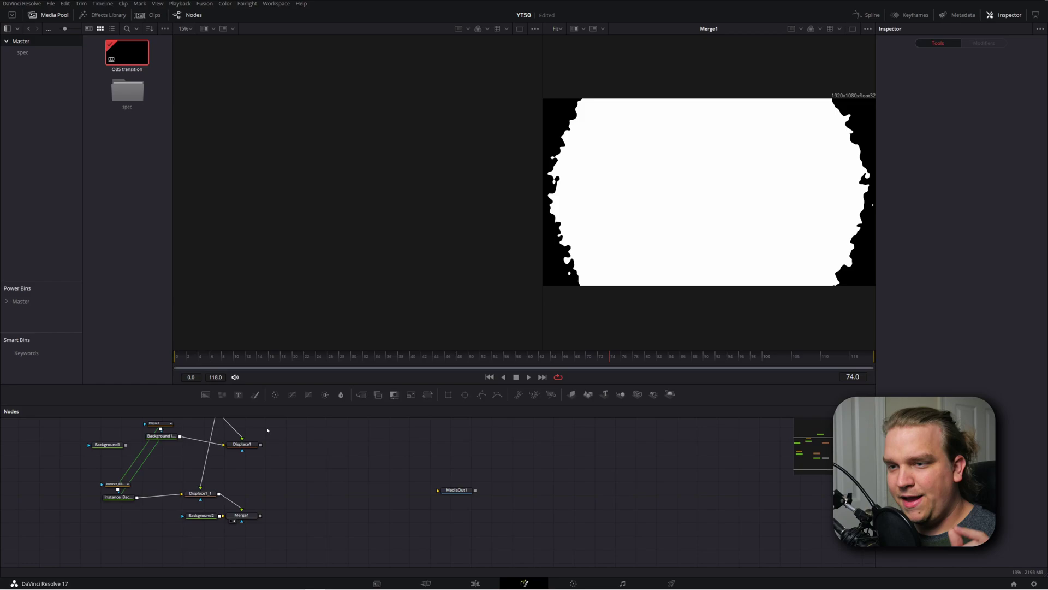
Insert a Transform after Merge1 and a second Transform after Displace1
left_click(251, 518)
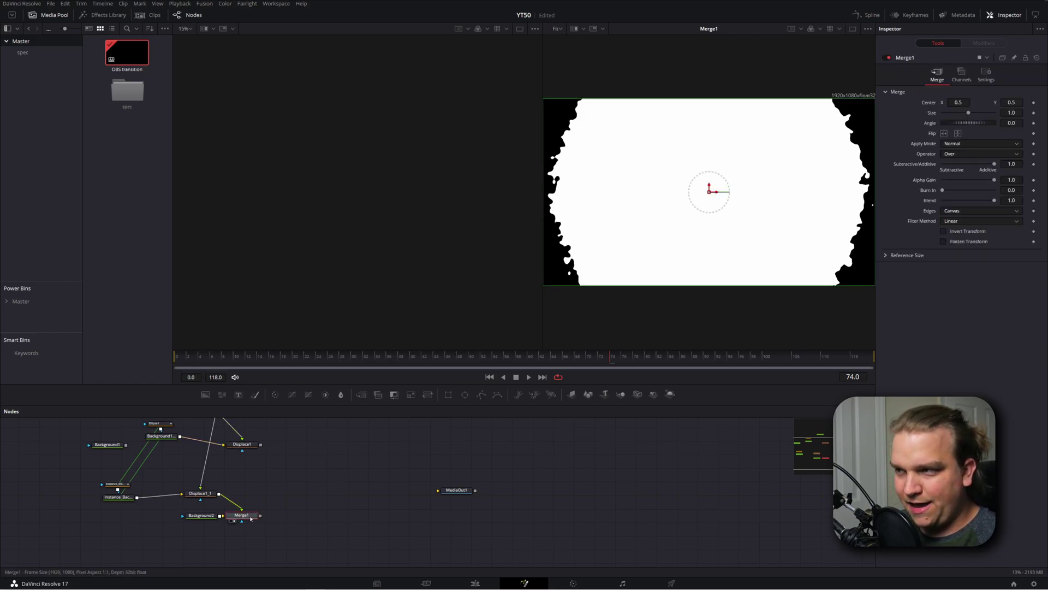
key("shift+space")
type("transform")
key("Return")
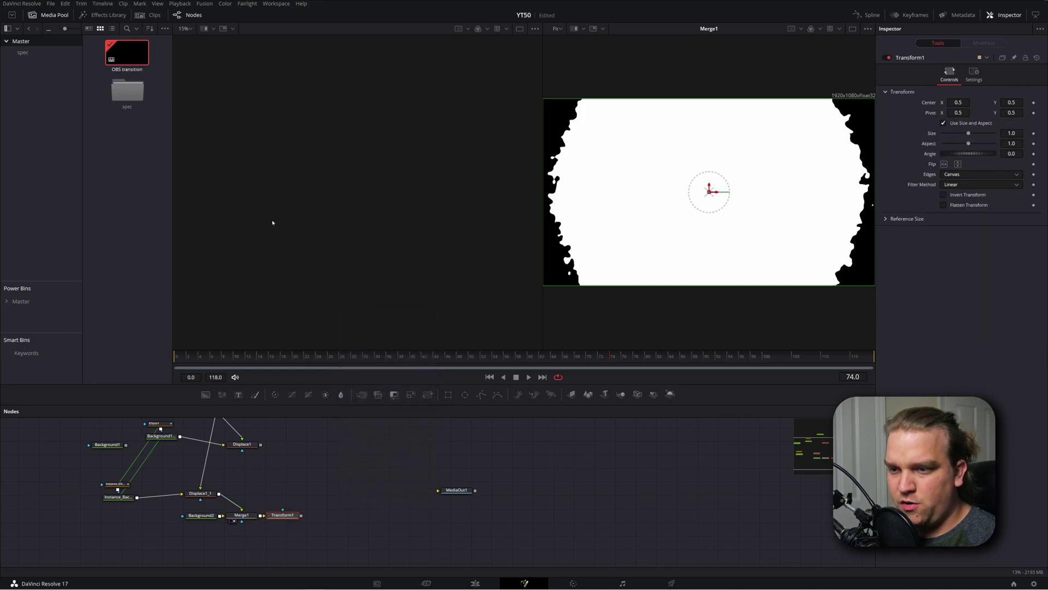
key("ctrl+v")
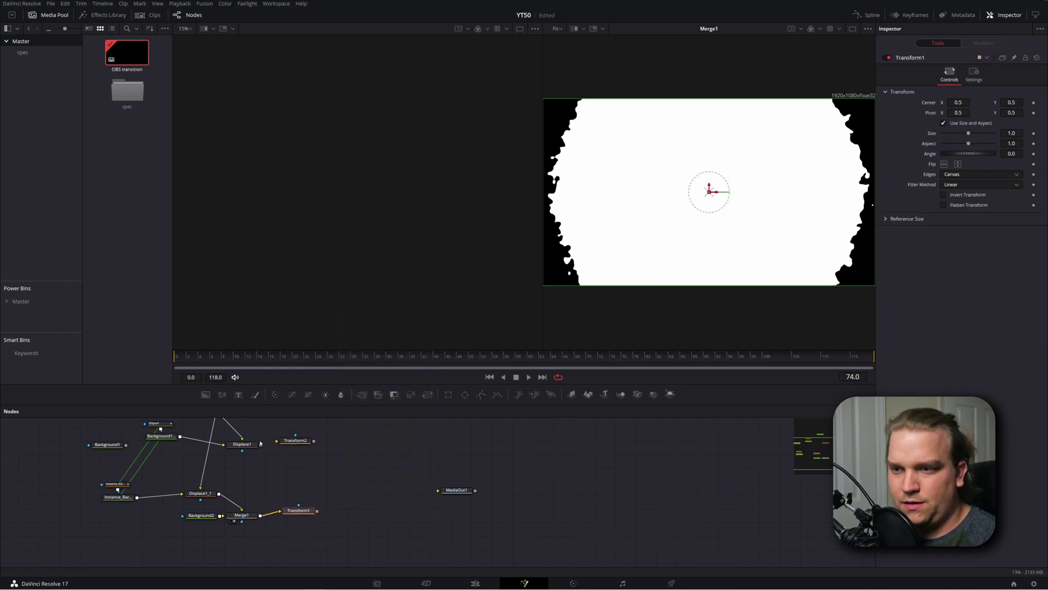
left_click_drag(261, 445, 279, 446)
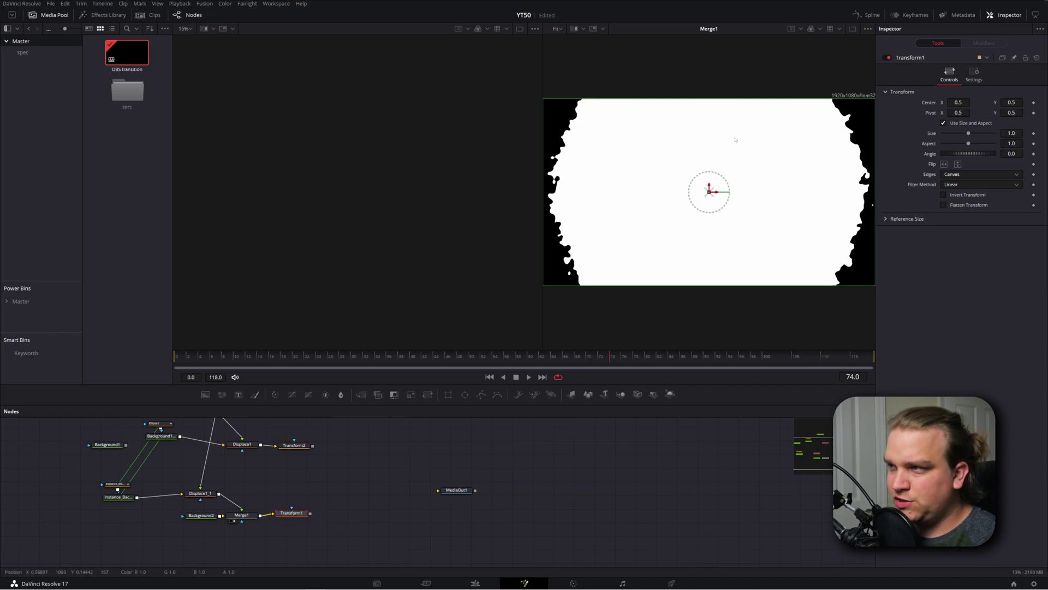
Set Transform1 Center X to 1.0 to shift the matte shape right
key("2")
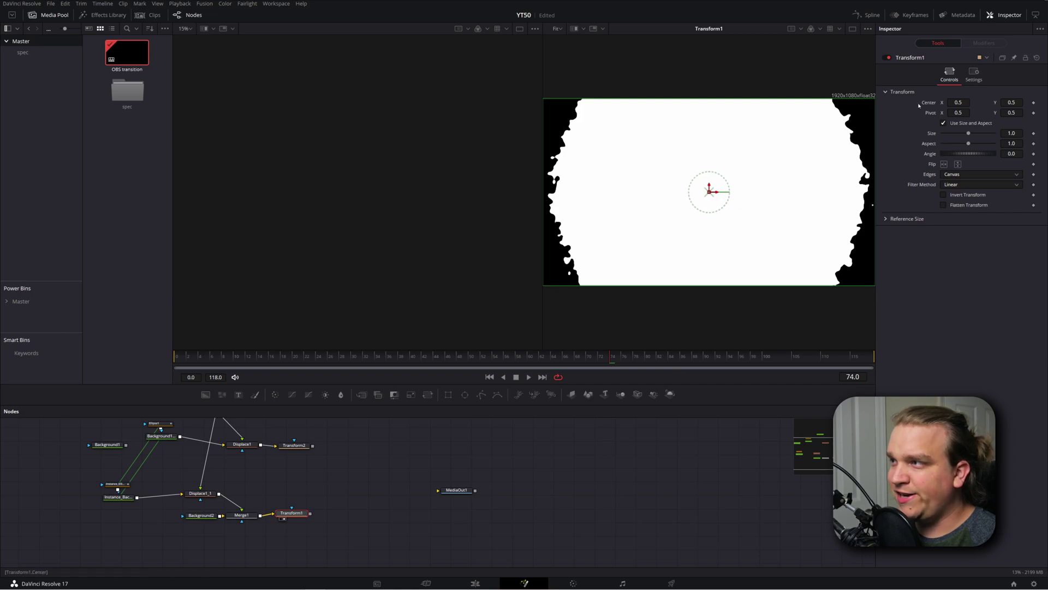
left_click(958, 102)
type("1")
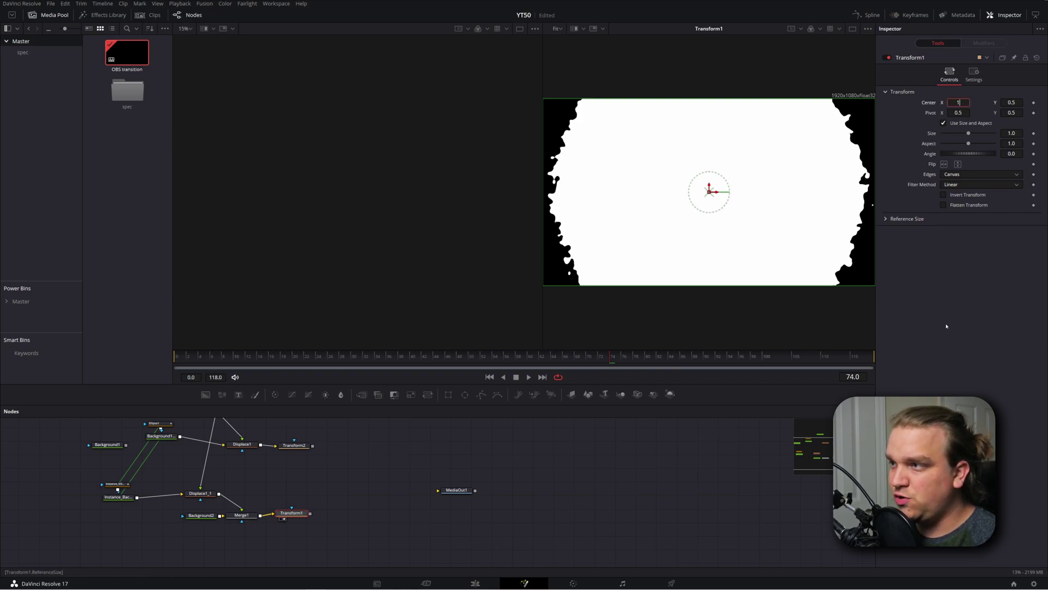
key("Return")
scroll(765, 327, "down", 2)
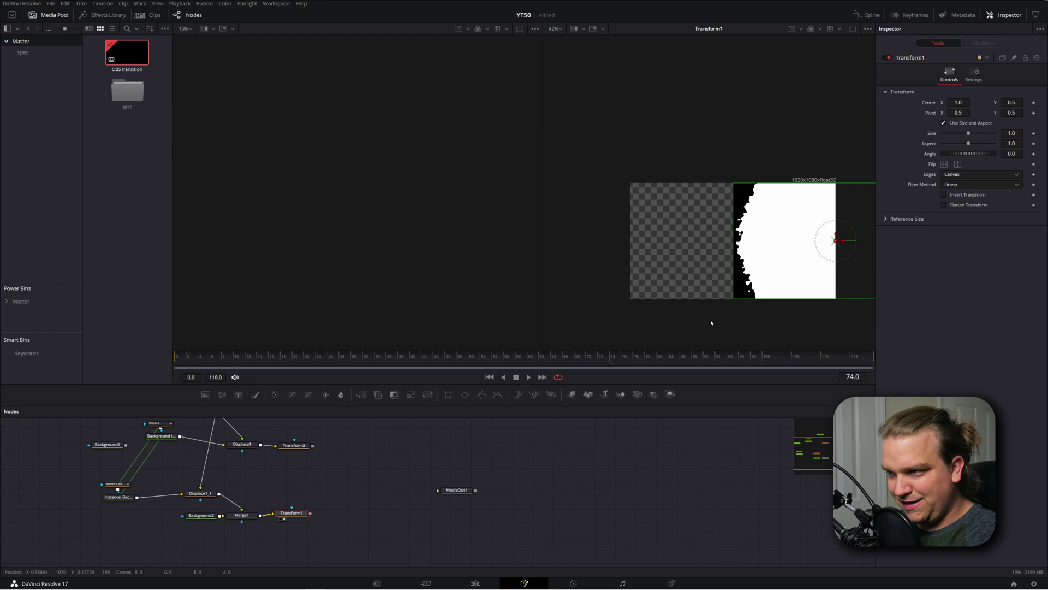
left_click_drag(747, 316, 738, 306)
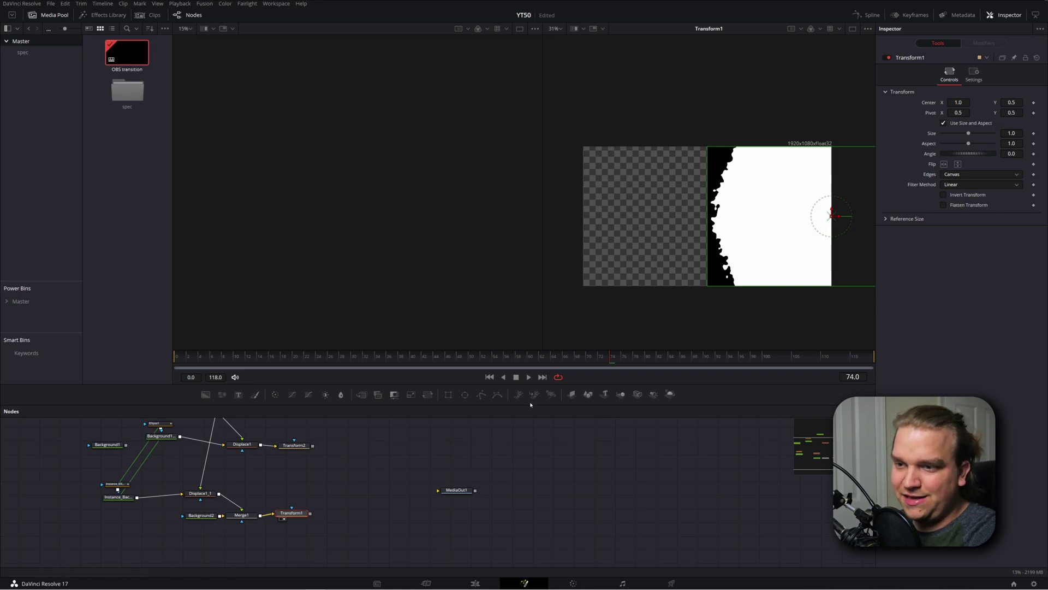
Set Transform2 Center X to 0.0 to shift the noise ring left
left_click(242, 444)
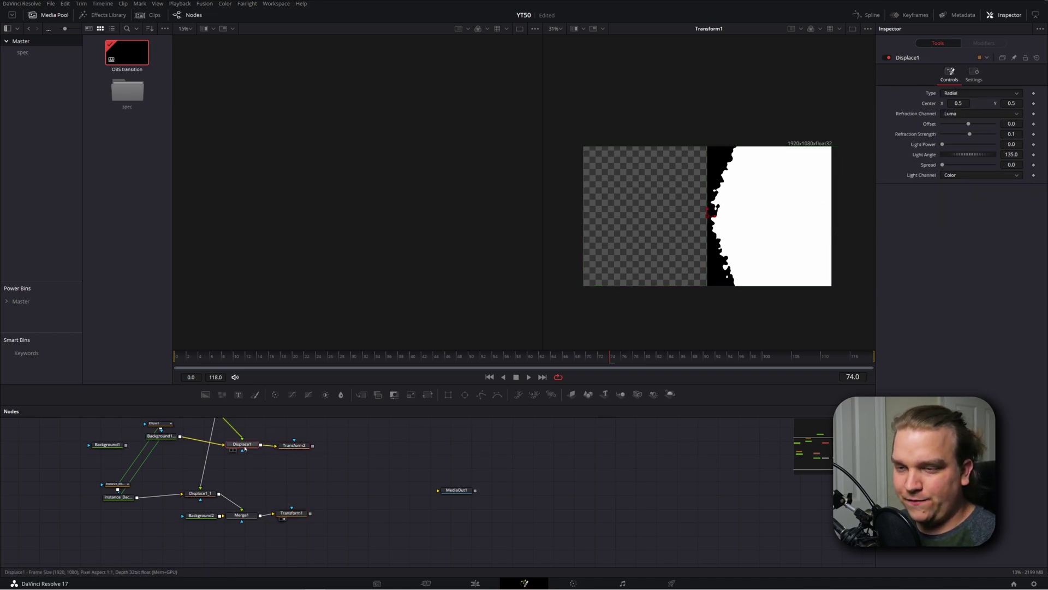
key("1")
left_click(291, 445)
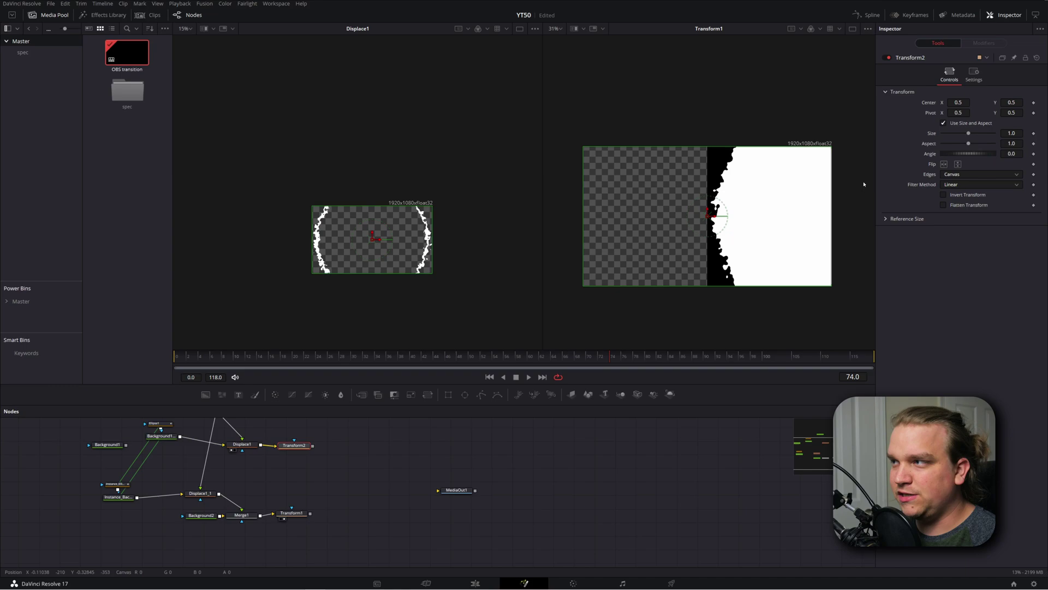
left_click(959, 103)
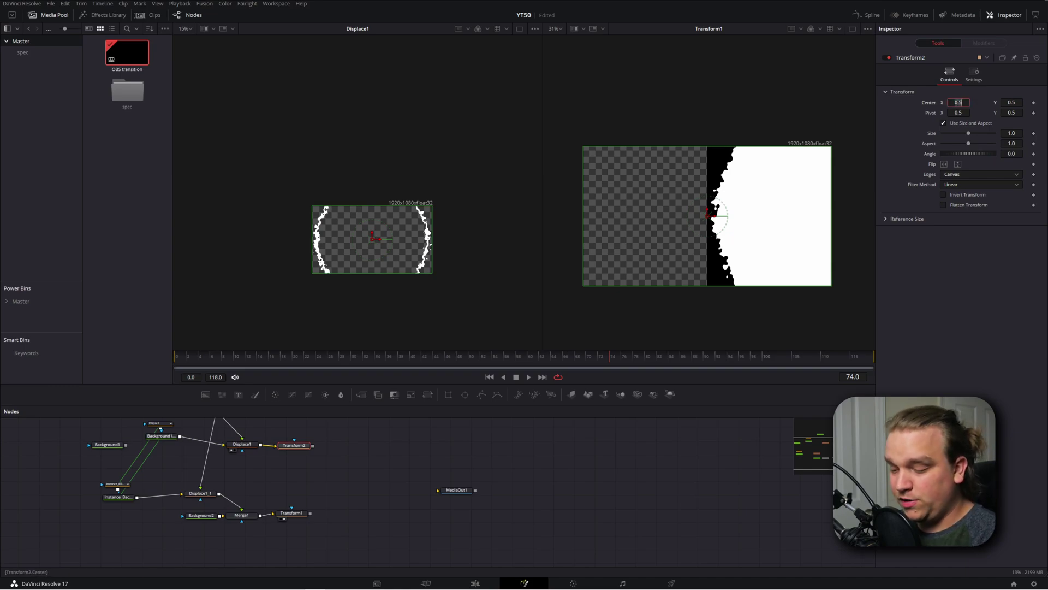
type("0")
key("Tab")
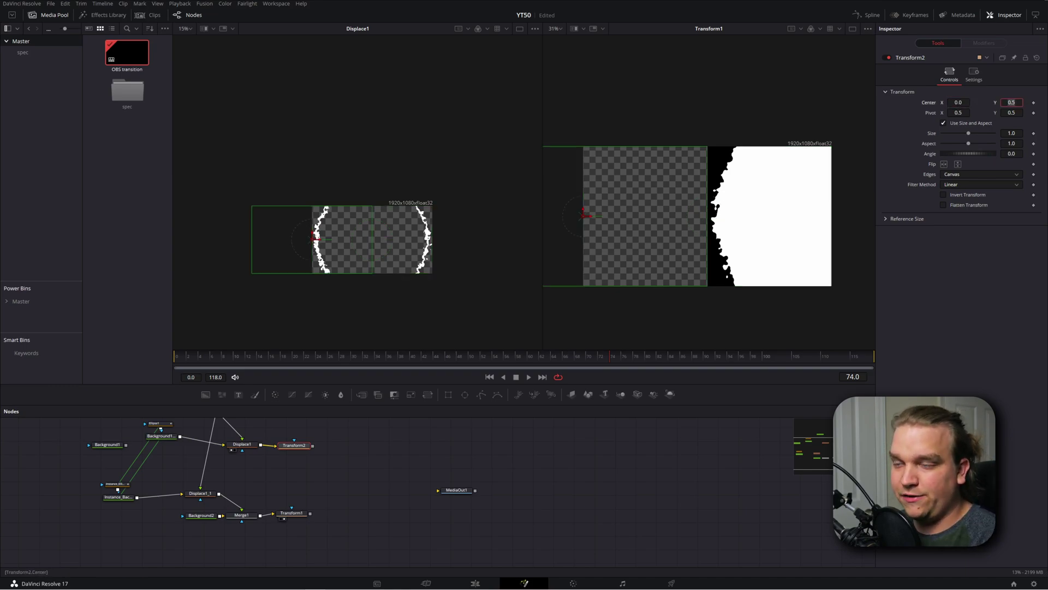
key("Return")
key("1")
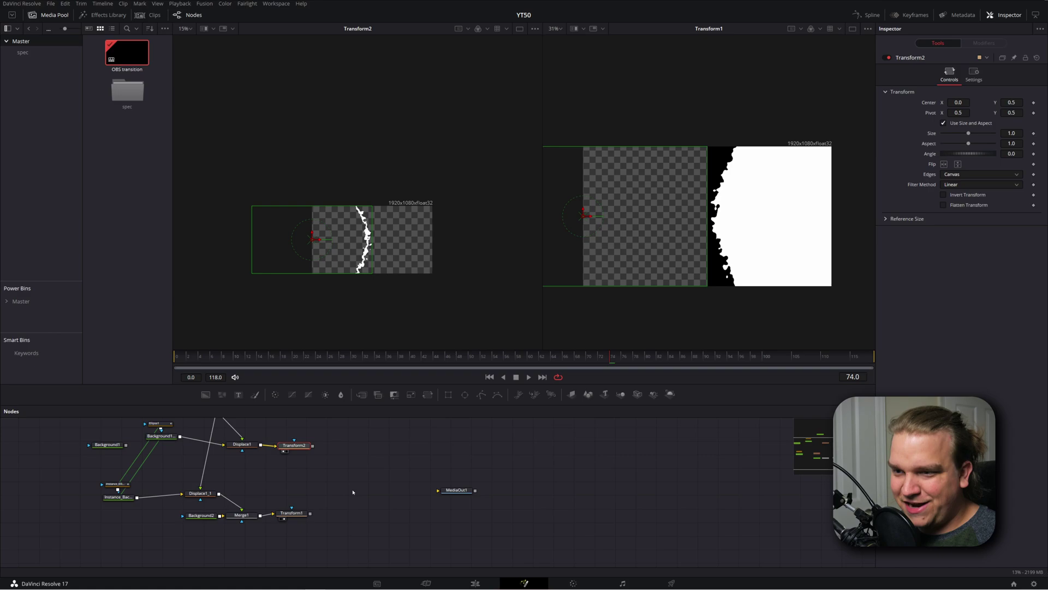
scroll(353, 492, "down", 3)
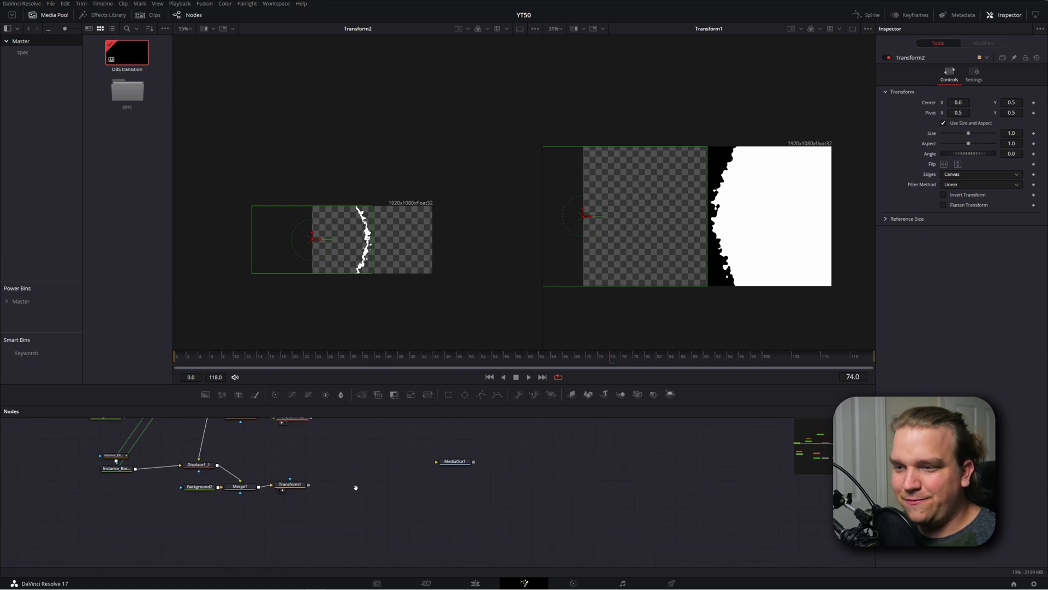
Add a new fully transparent Background3 node
left_click(205, 396)
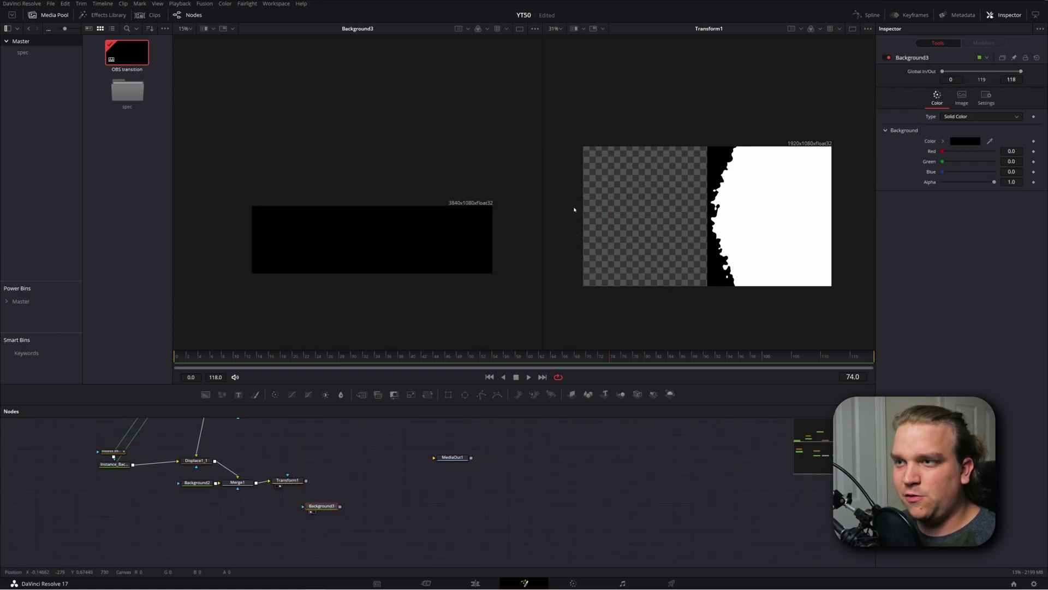
left_click_drag(994, 182, 930, 182)
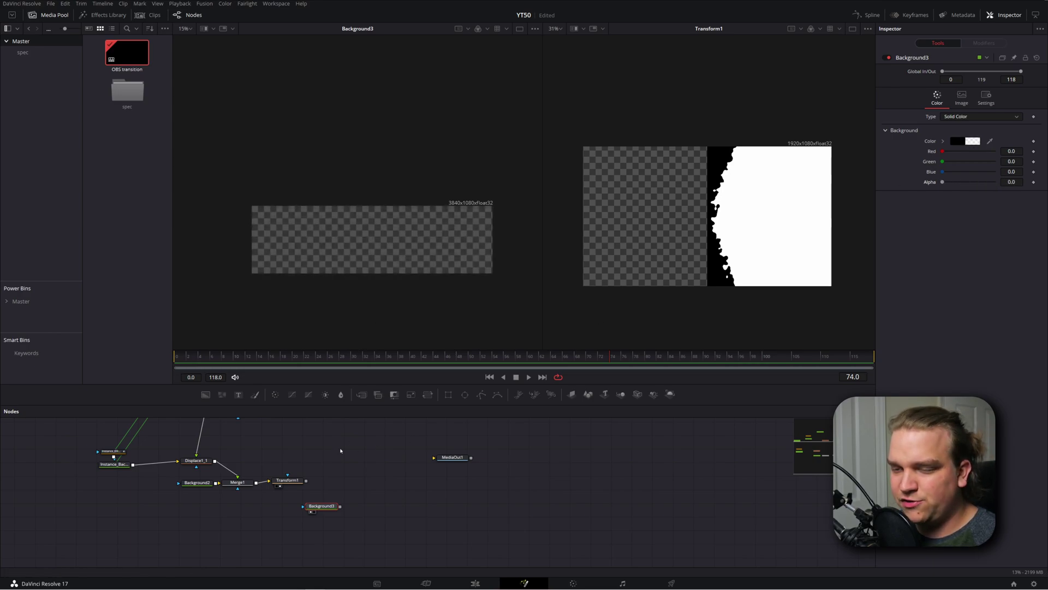
scroll(206, 437, "right", 3)
Merge Transform2 over Transform1 into Merge2, then merge it onto Background3 as Merge3
left_click(207, 438)
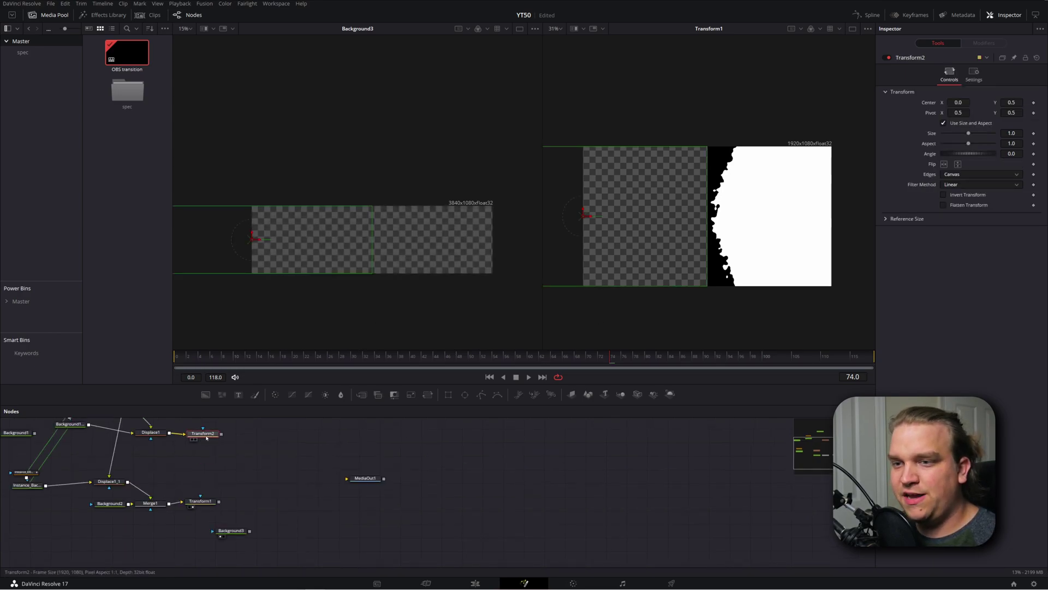
left_click(194, 438)
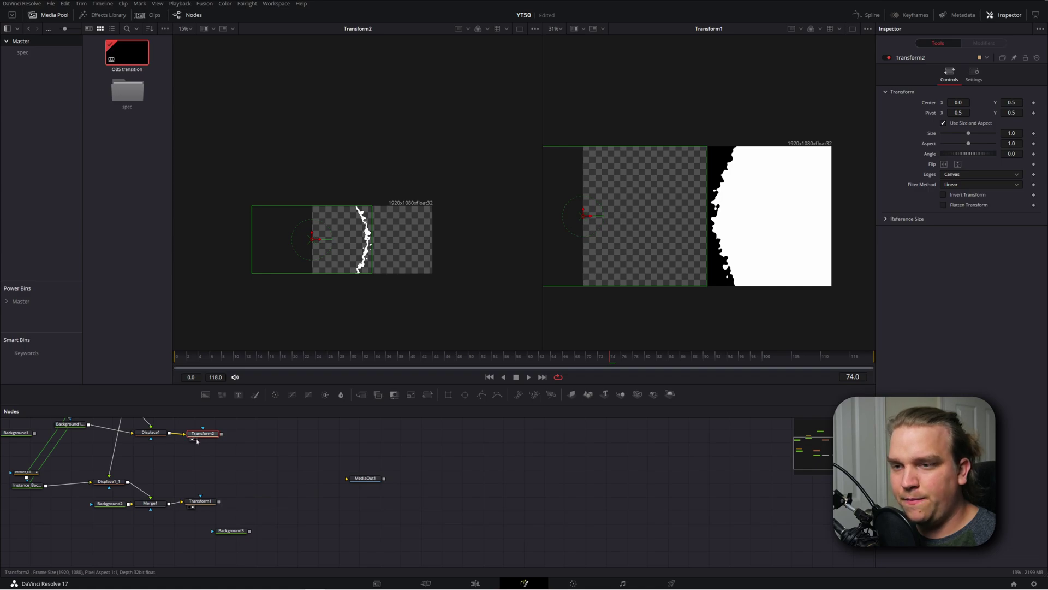
key("ctrl+z")
left_click_drag(223, 435, 260, 501)
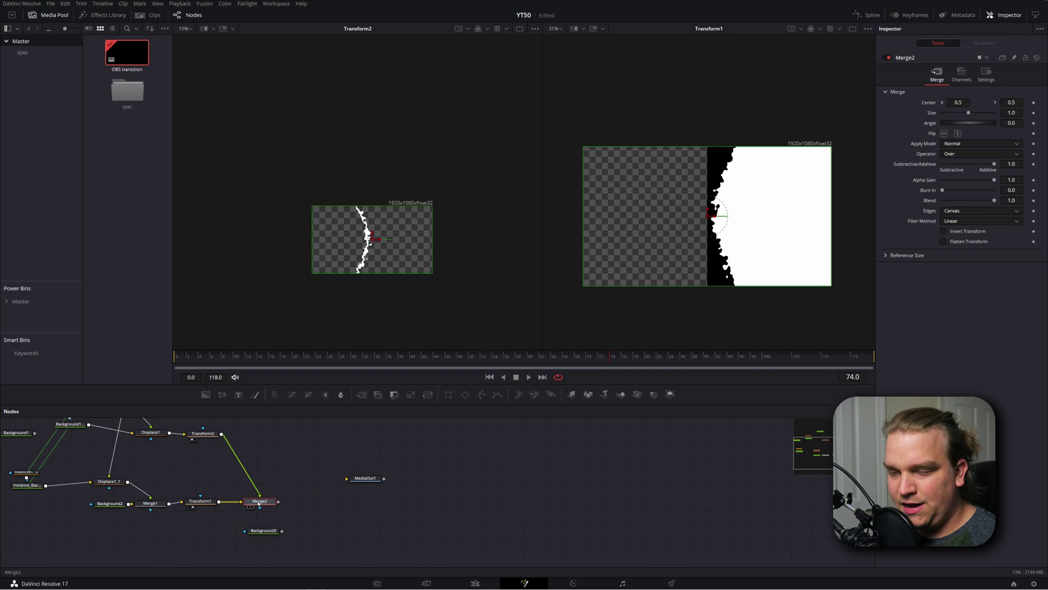
key("1")
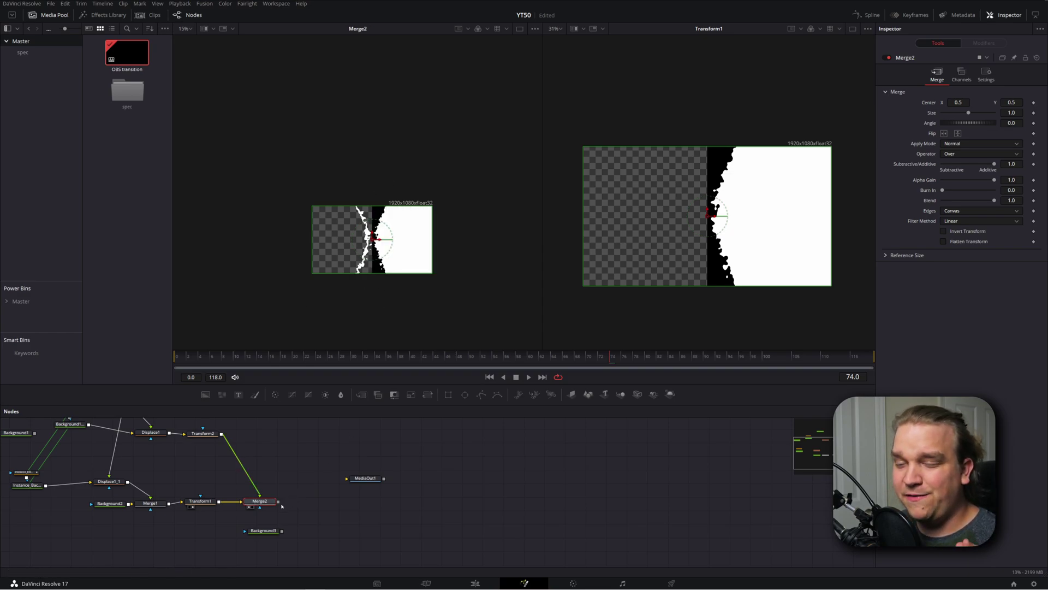
left_click_drag(278, 501, 282, 532)
left_click(294, 536)
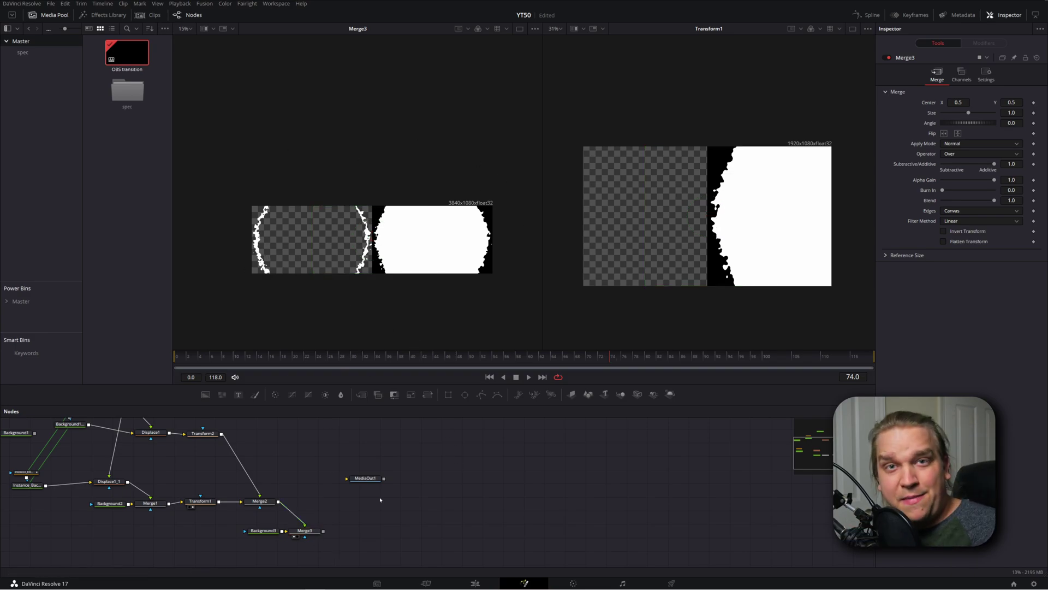
Deinstance the colour of the instanced Background1_1 copy so it stays white
scroll(328, 519, "left", 5)
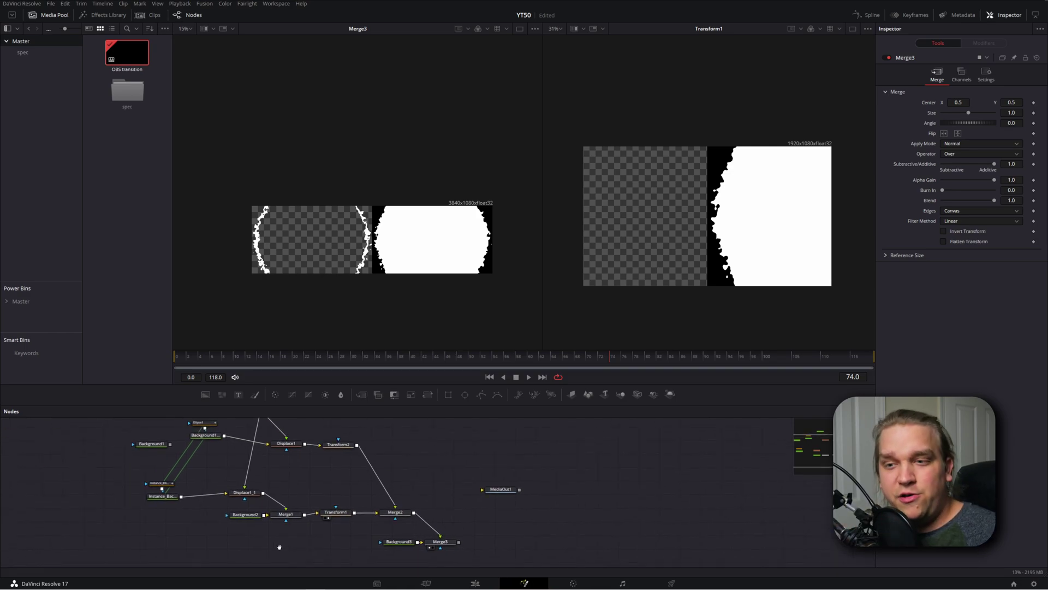
scroll(159, 535, "up", 1)
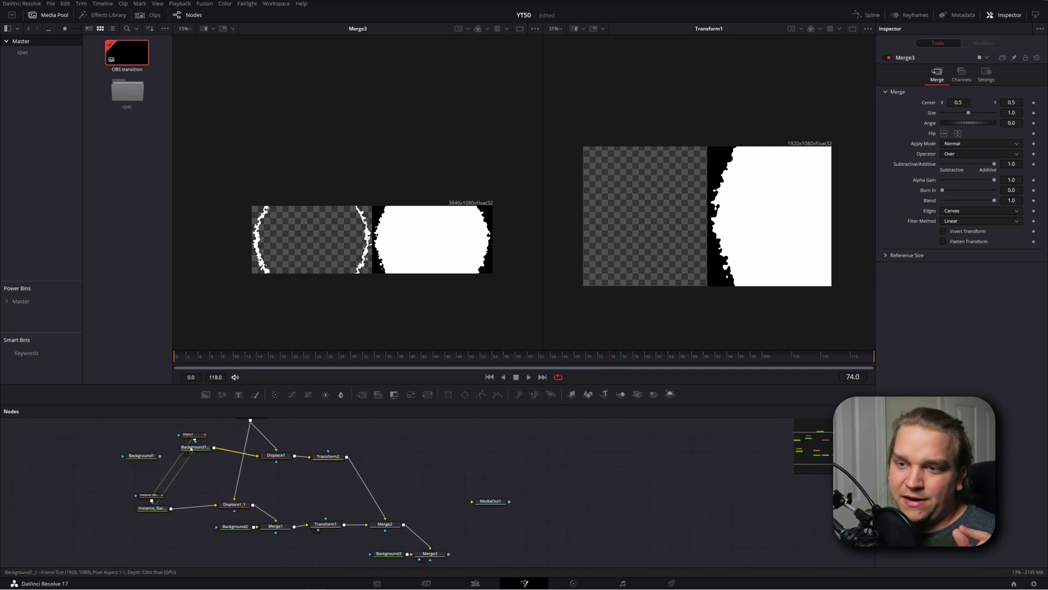
left_click(191, 449)
left_click(152, 509)
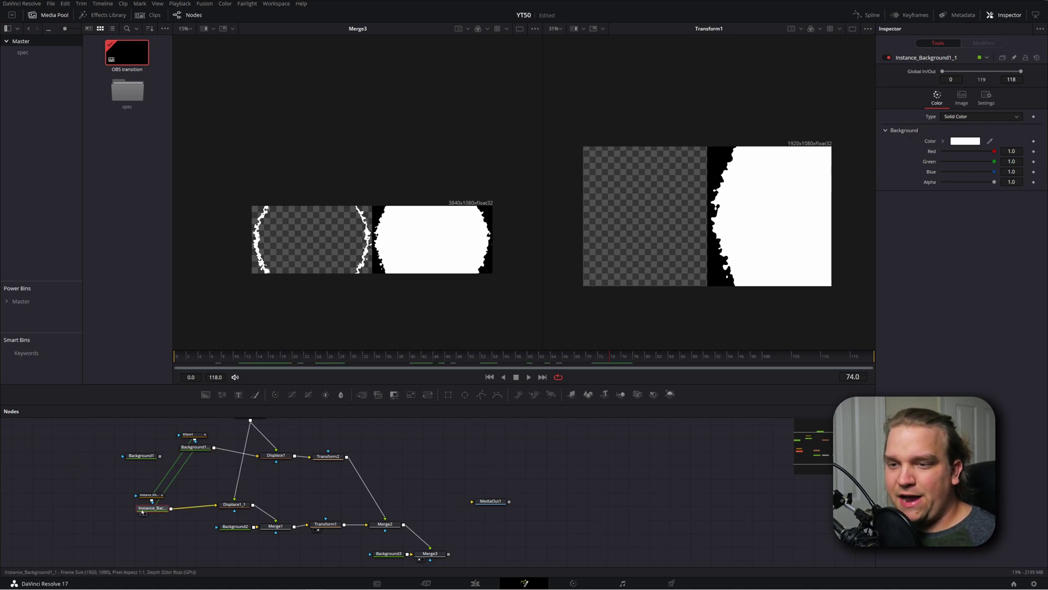
right_click(932, 153)
left_click(986, 242)
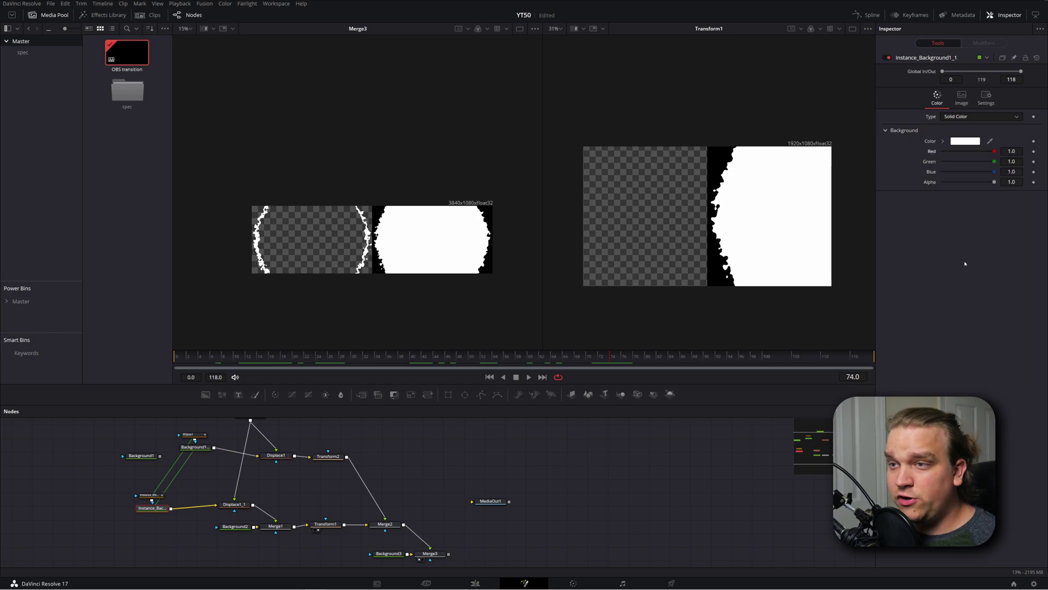
Set Background1_1 Red to 0.0 and Blue to 0.008 to make the ring green
left_click(191, 451)
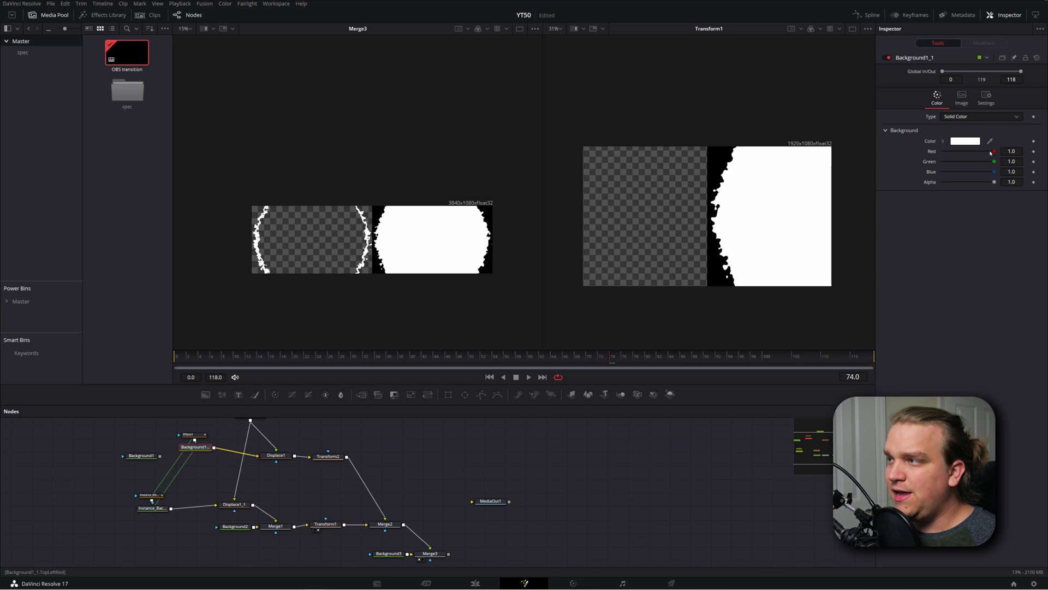
left_click_drag(994, 152, 956, 158)
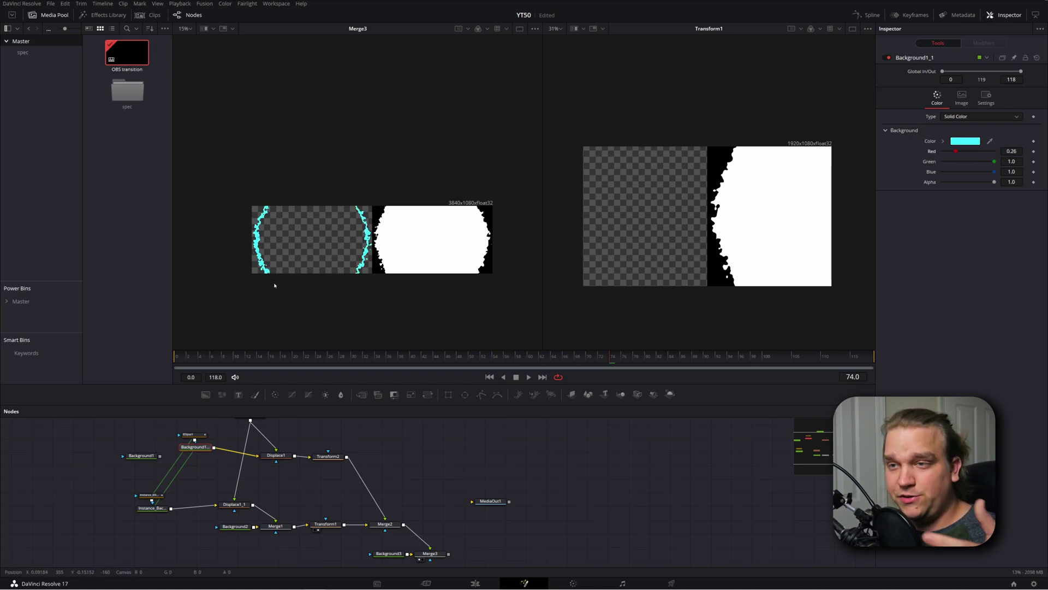
left_click_drag(956, 151, 942, 152)
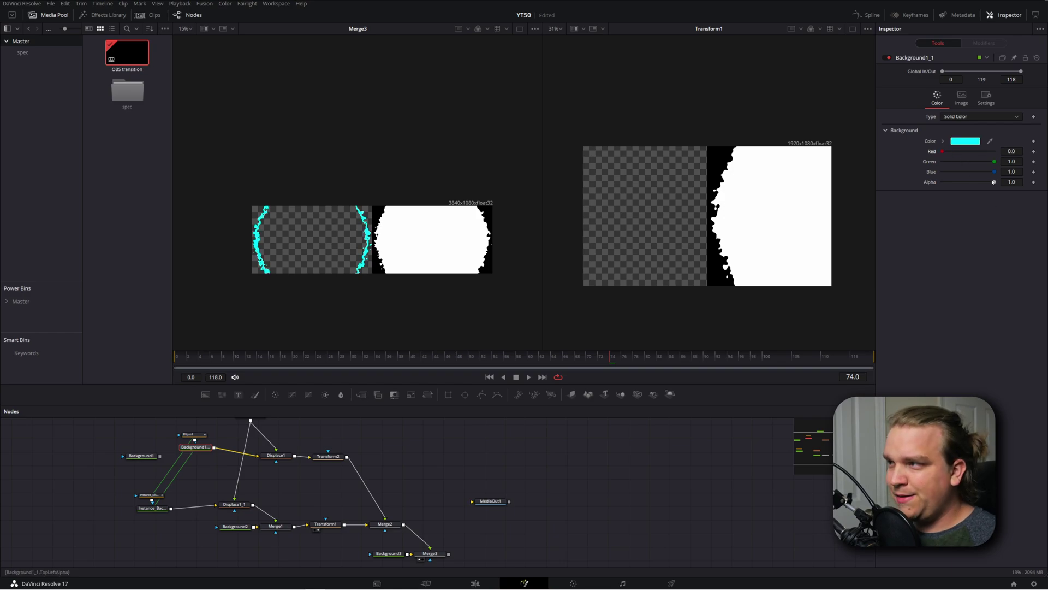
left_click_drag(994, 172, 943, 173)
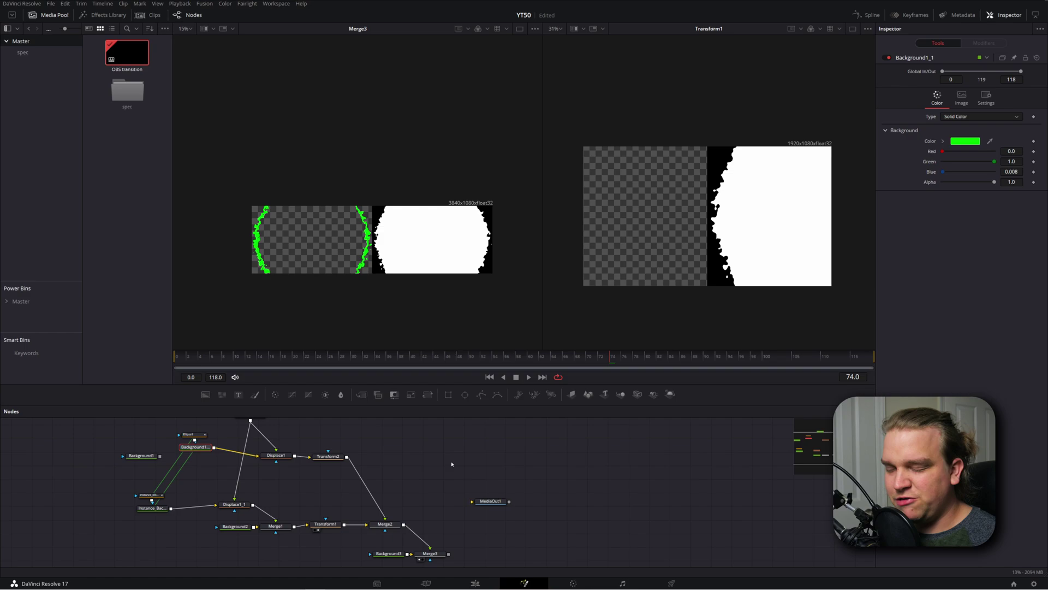
Wire the final Merge3 composite into MediaOut1 and switch back to the Edit page
left_click(431, 553)
key("1")
key("1")
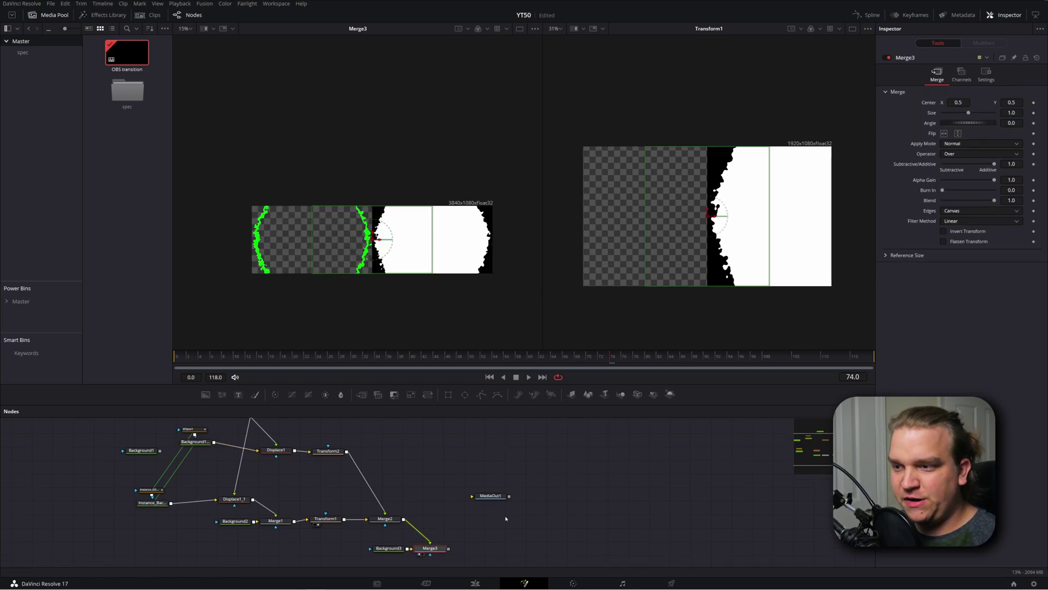
left_click_drag(491, 498, 509, 523)
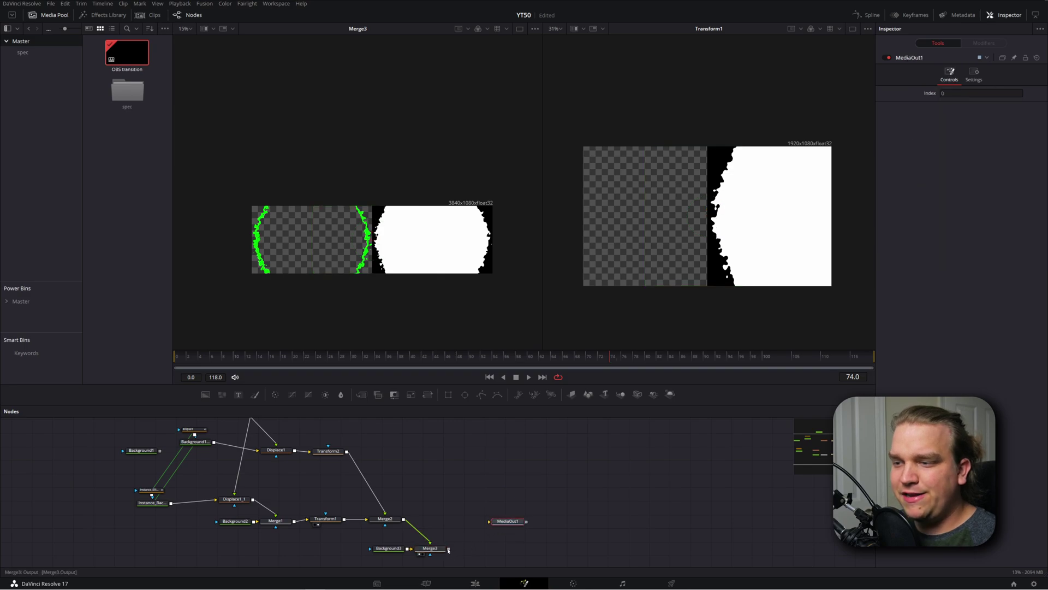
left_click_drag(448, 549, 490, 521)
scroll(458, 499, "down", 1)
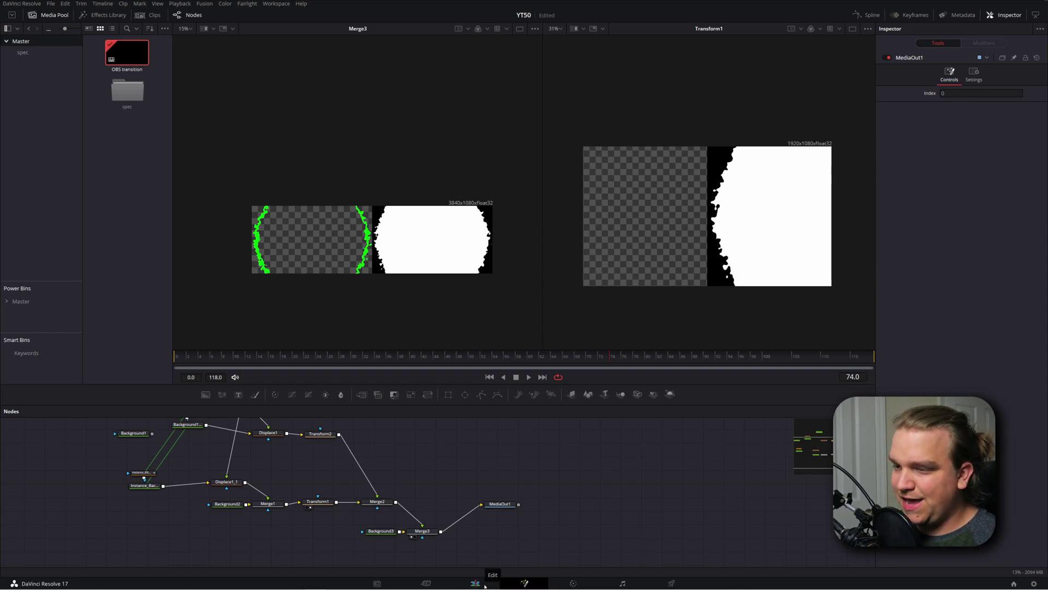
left_click(484, 584)
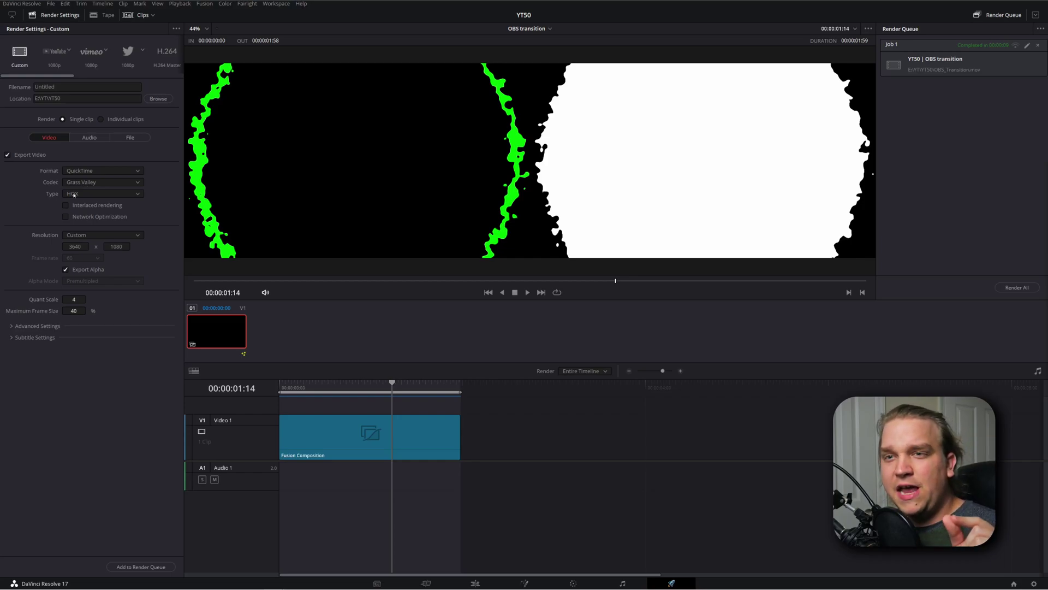
Keep Grass Valley HQX as the codec and name the render file OBS_Transition
left_click(75, 194)
left_click(84, 276)
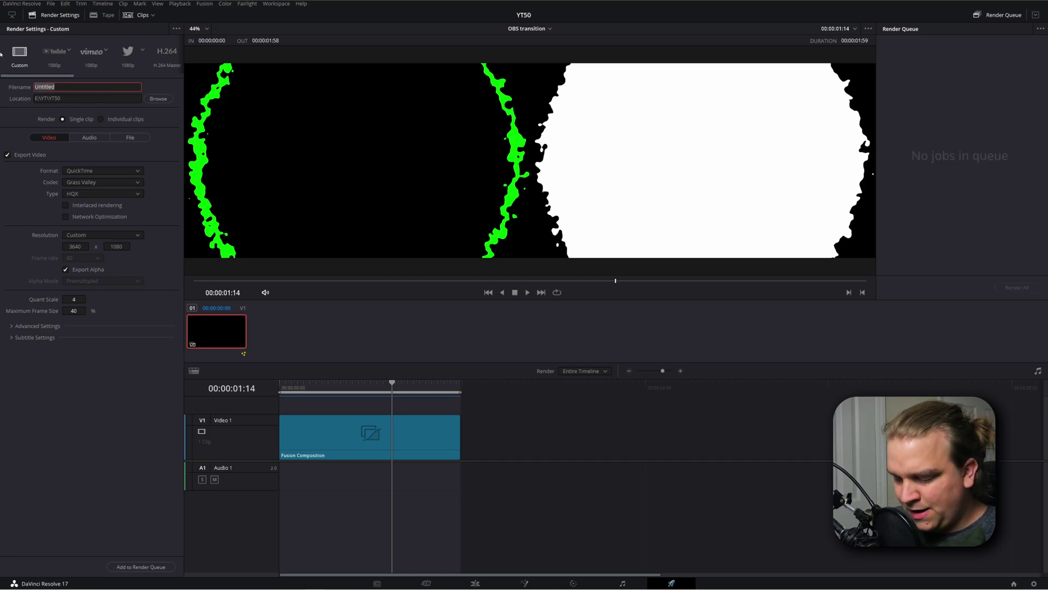
type("OBS_Transition")
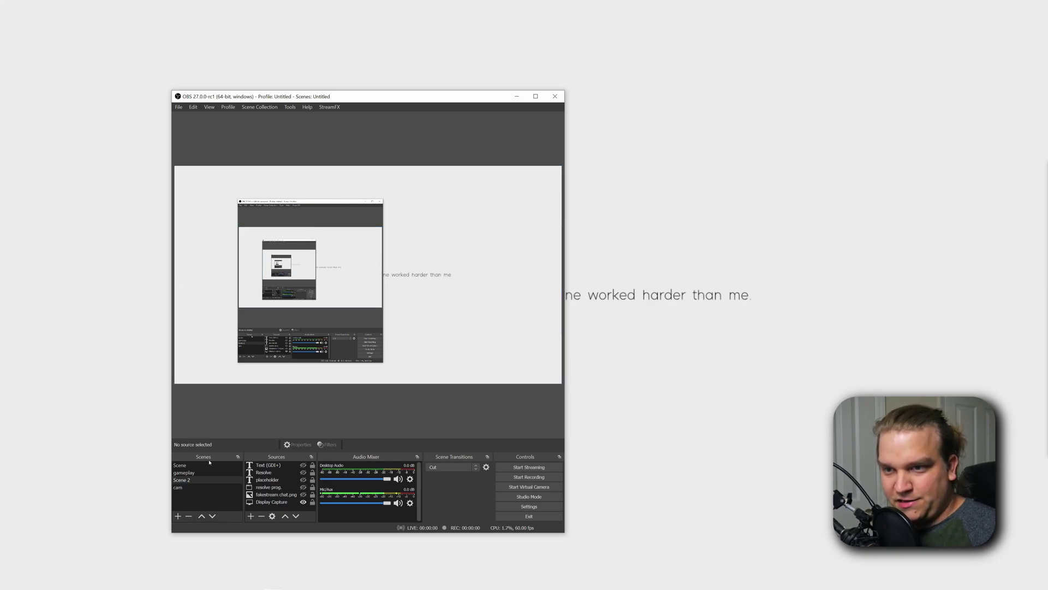
Switch to Scene 2, set the scene transition to Stinger, and open its options
left_click(192, 472)
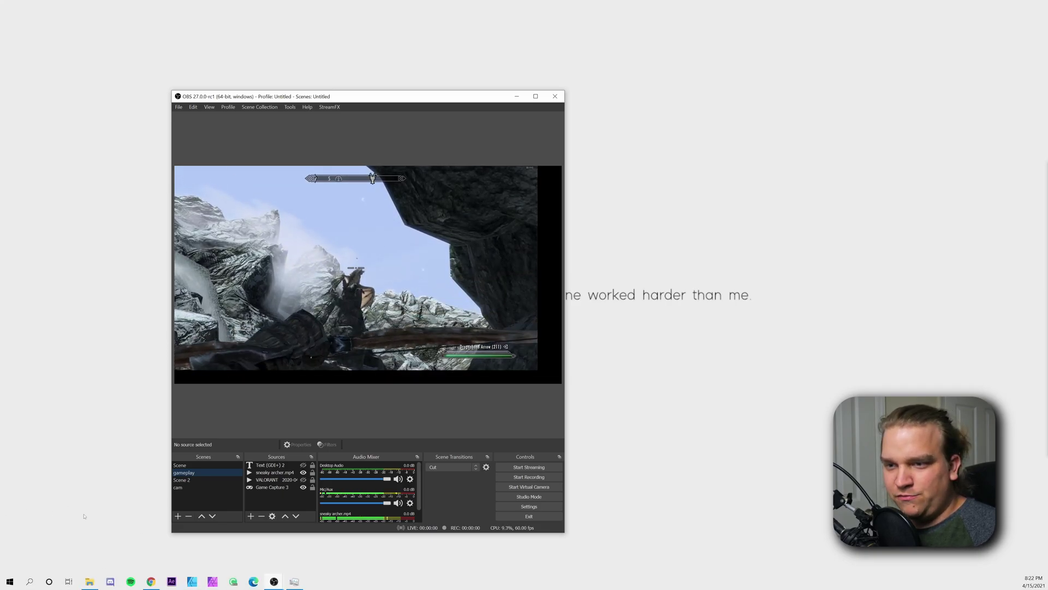
left_click(195, 480)
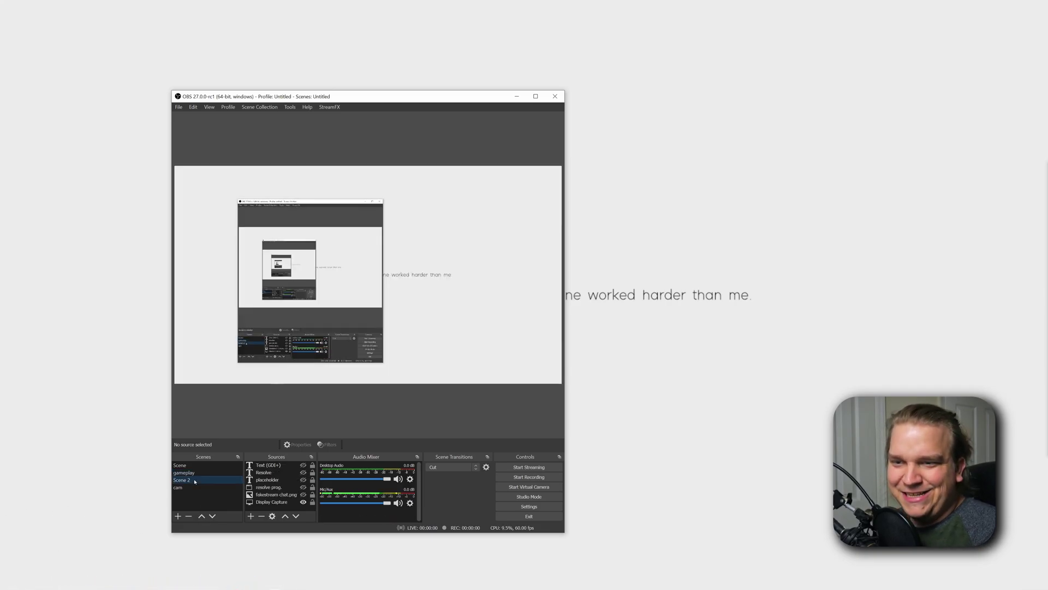
left_click(474, 468)
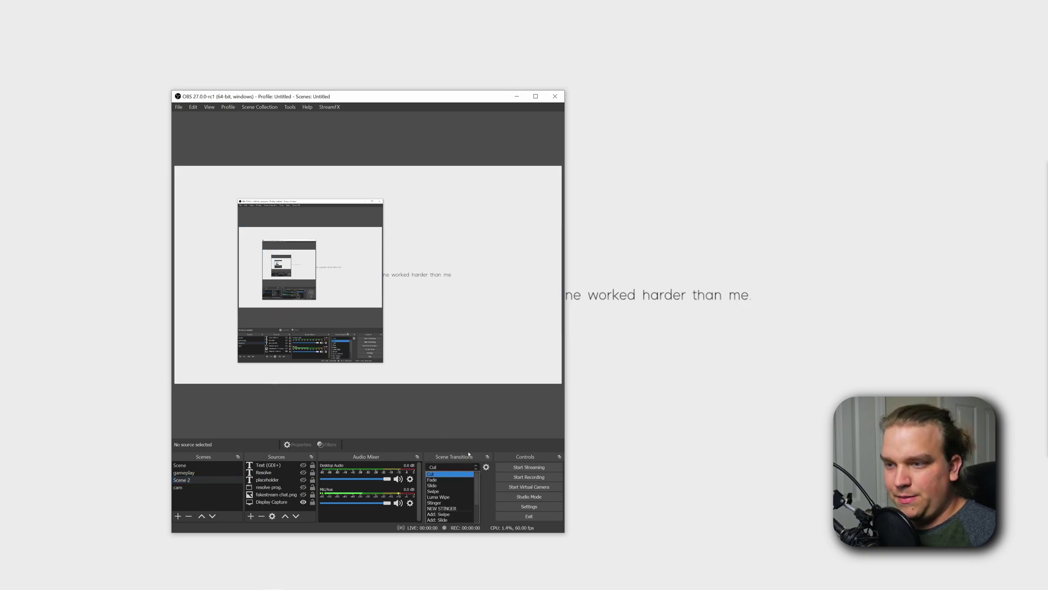
left_click(448, 502)
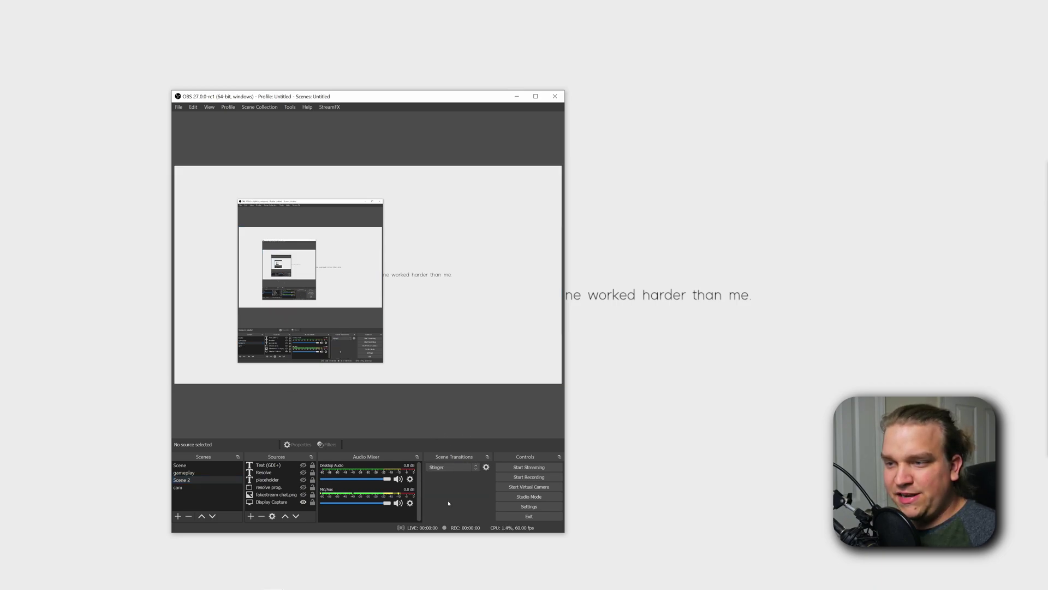
left_click(485, 468)
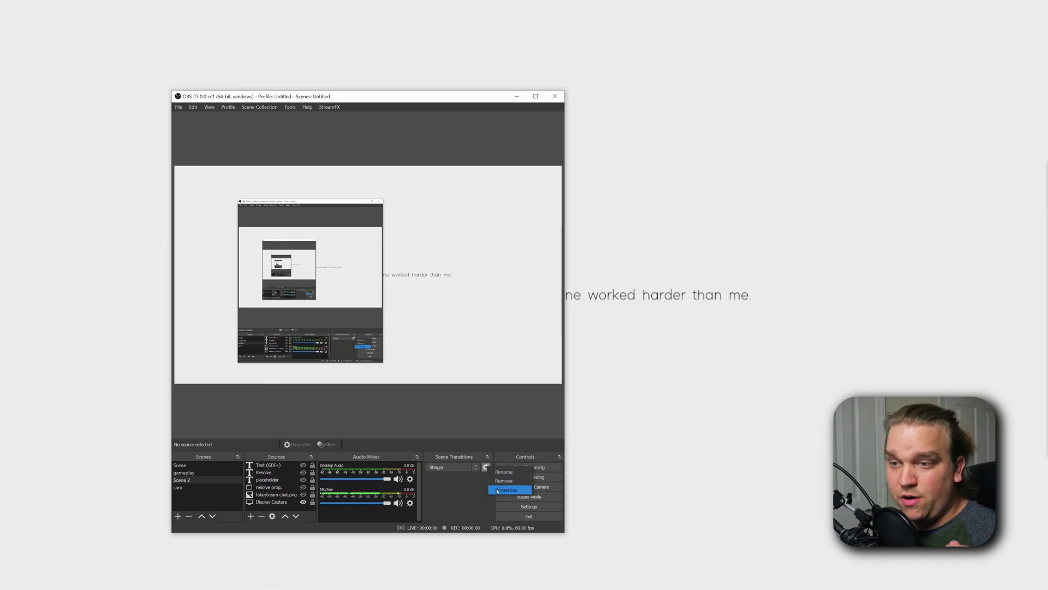
Load OBS_Transition as the Stinger video file in the transition properties
left_click(505, 490)
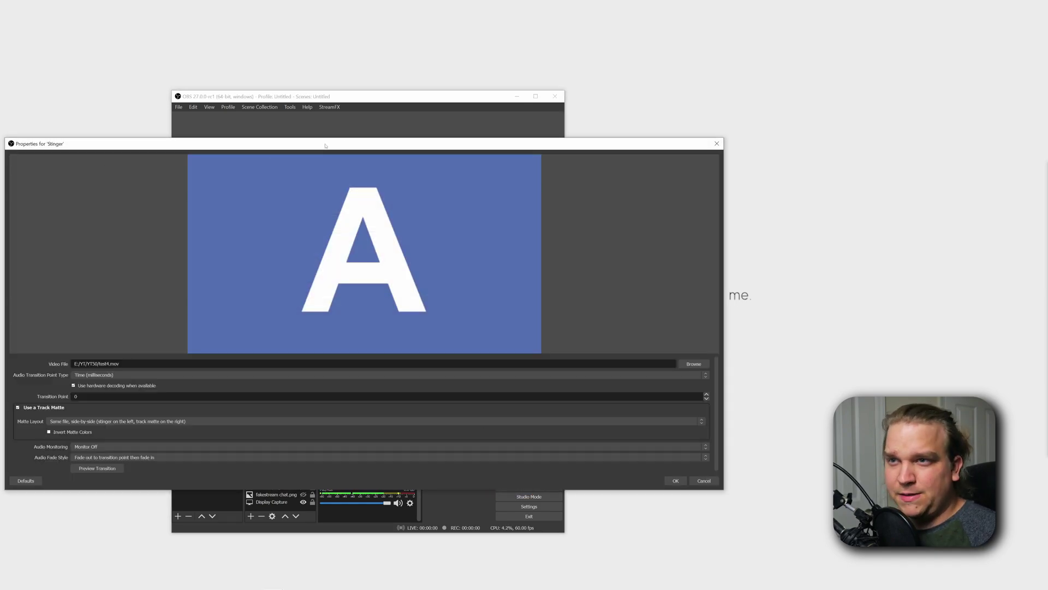
left_click_drag(326, 146, 350, 71)
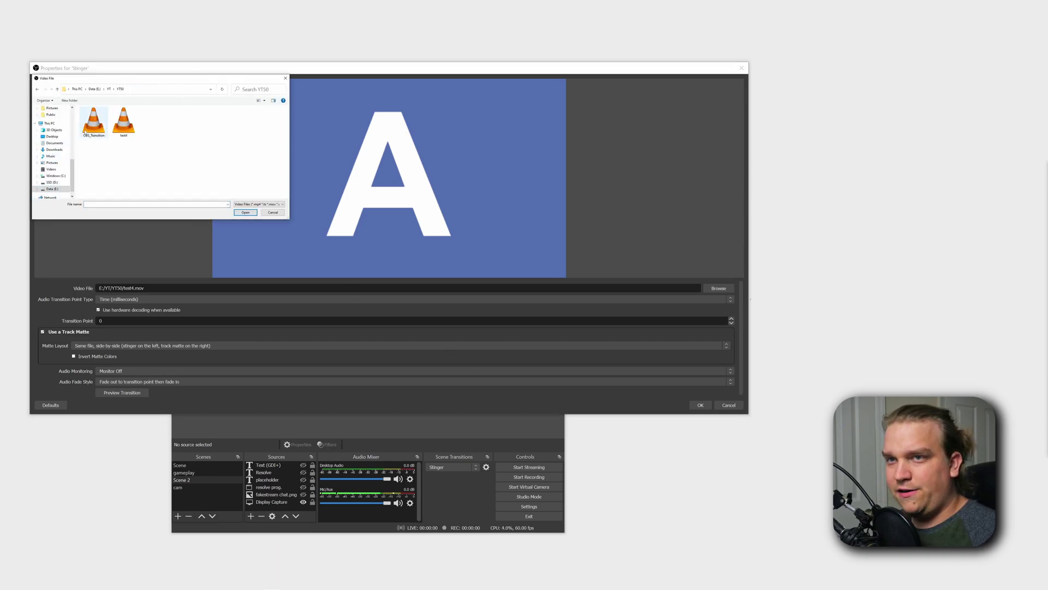
left_click(94, 129)
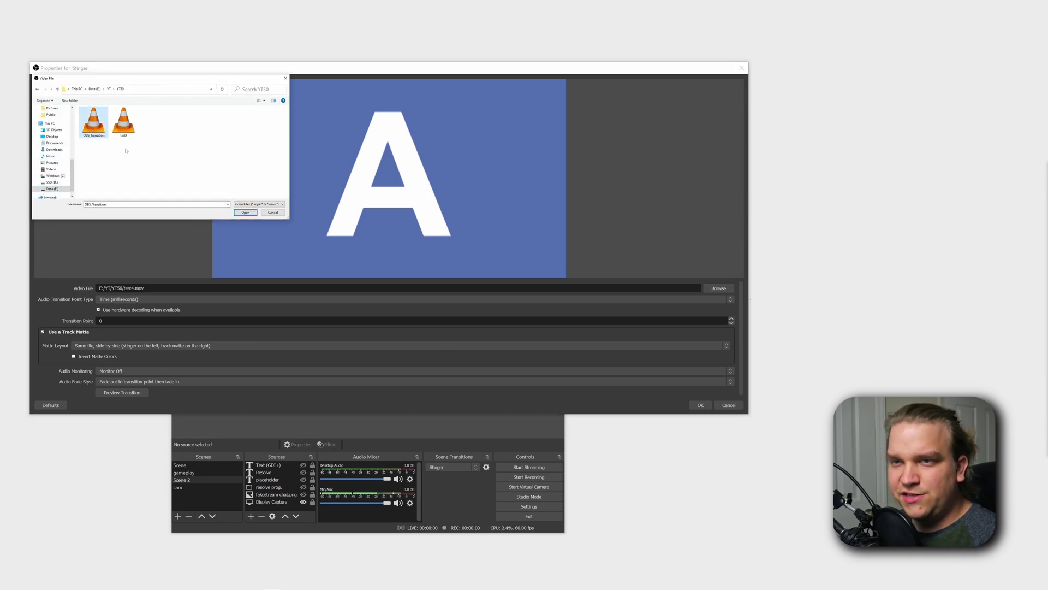
left_click(243, 213)
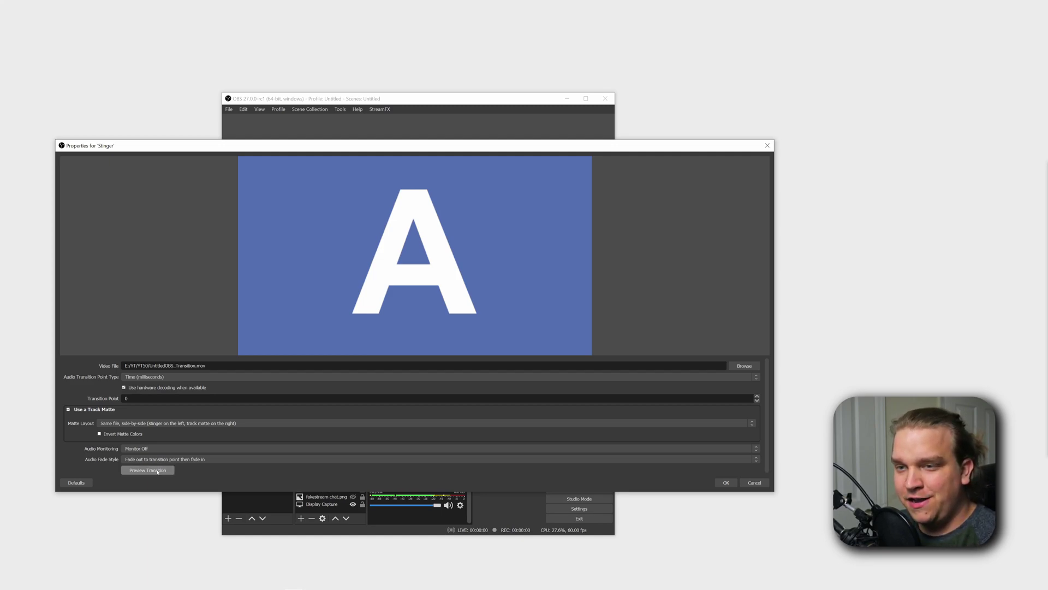
left_click(157, 471)
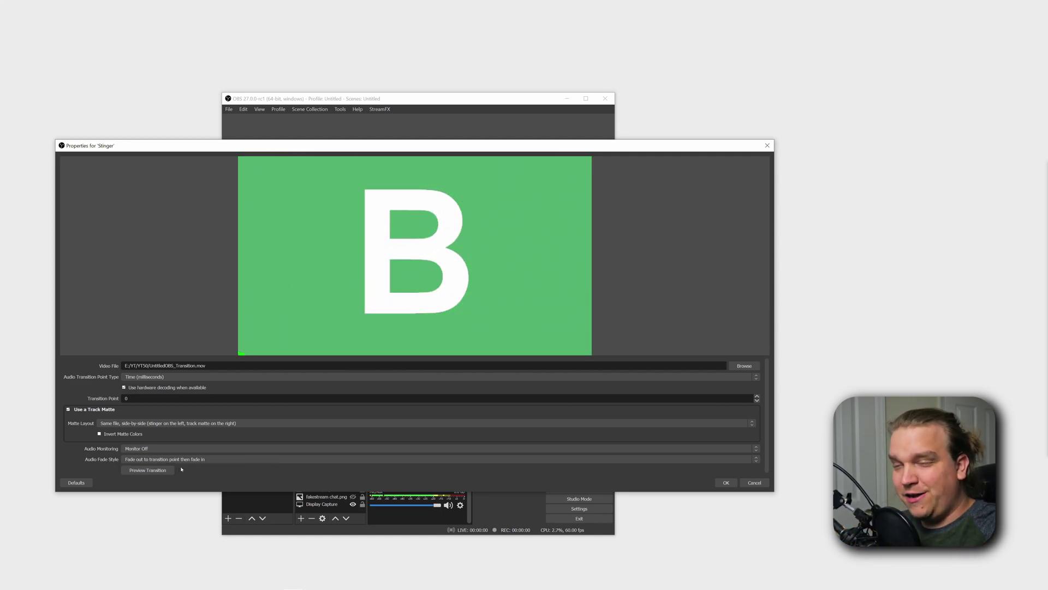
left_click(153, 470)
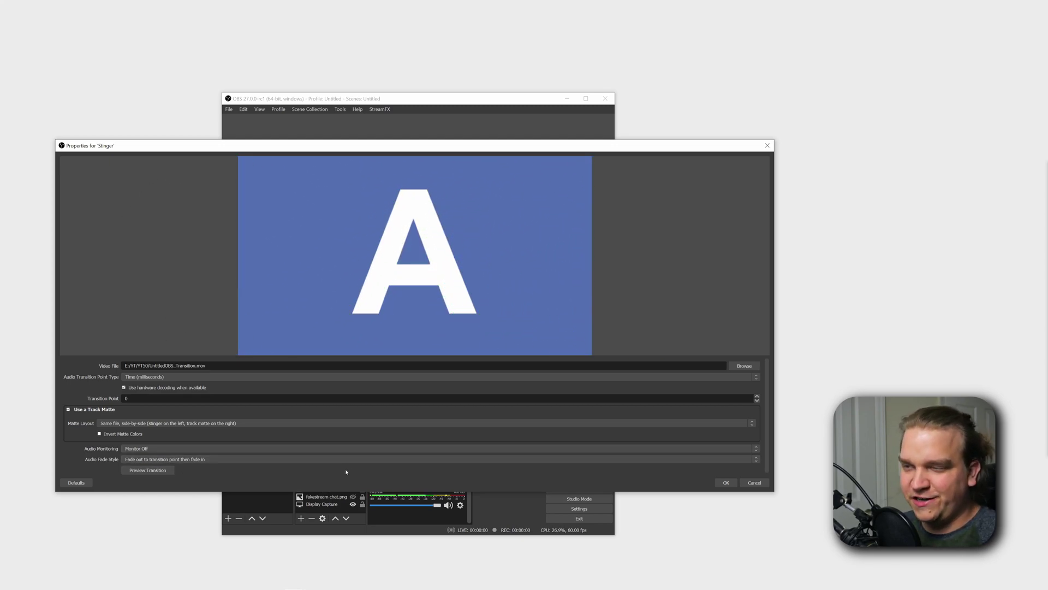